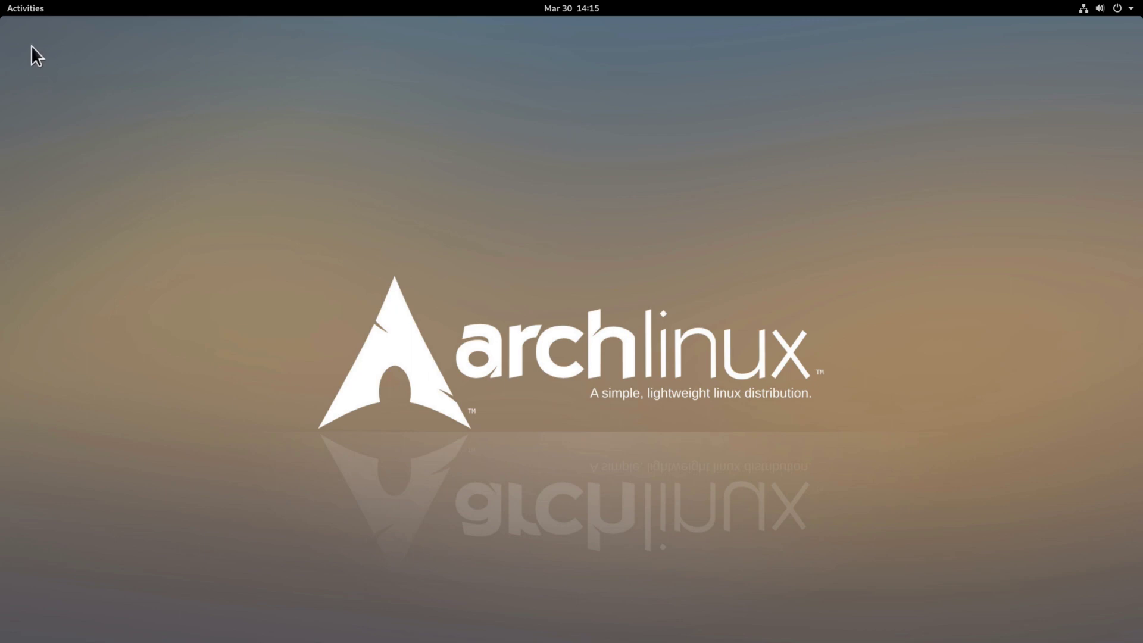
Restore Firefox and open the timeshift package page from AUR Package Search.
left_click(23, 9)
left_click(29, 156)
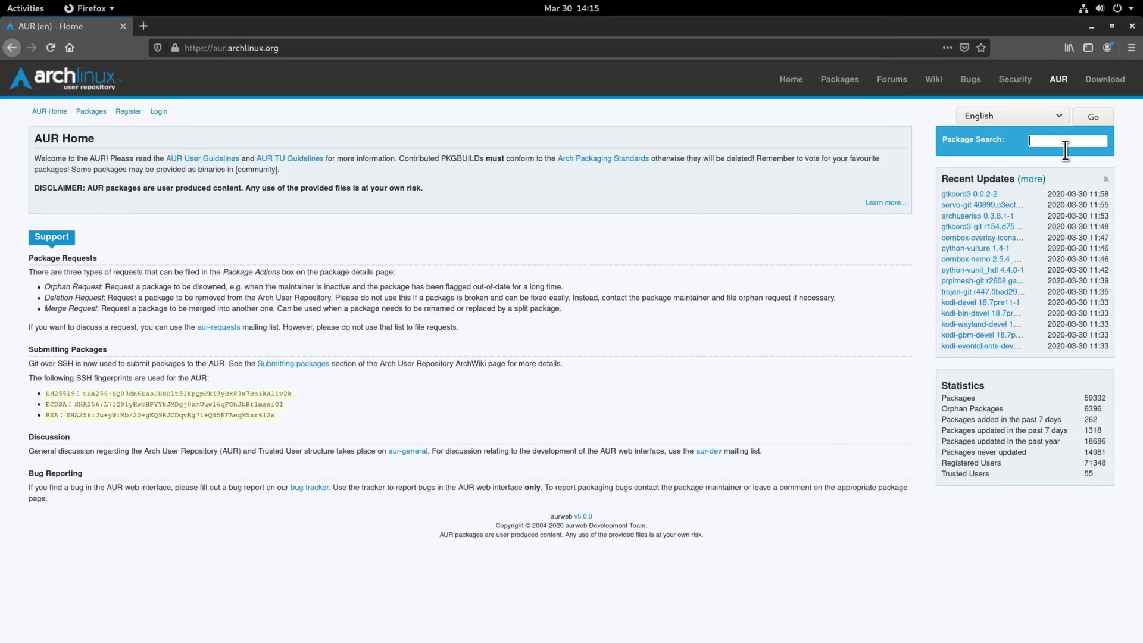
type("timeshi")
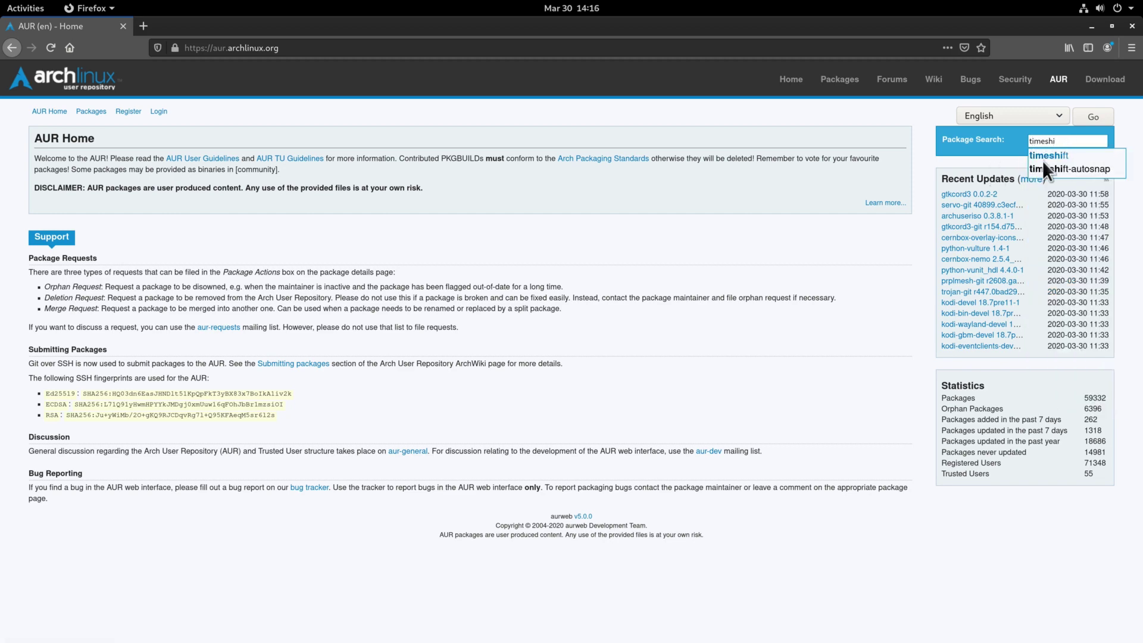
left_click(1047, 156)
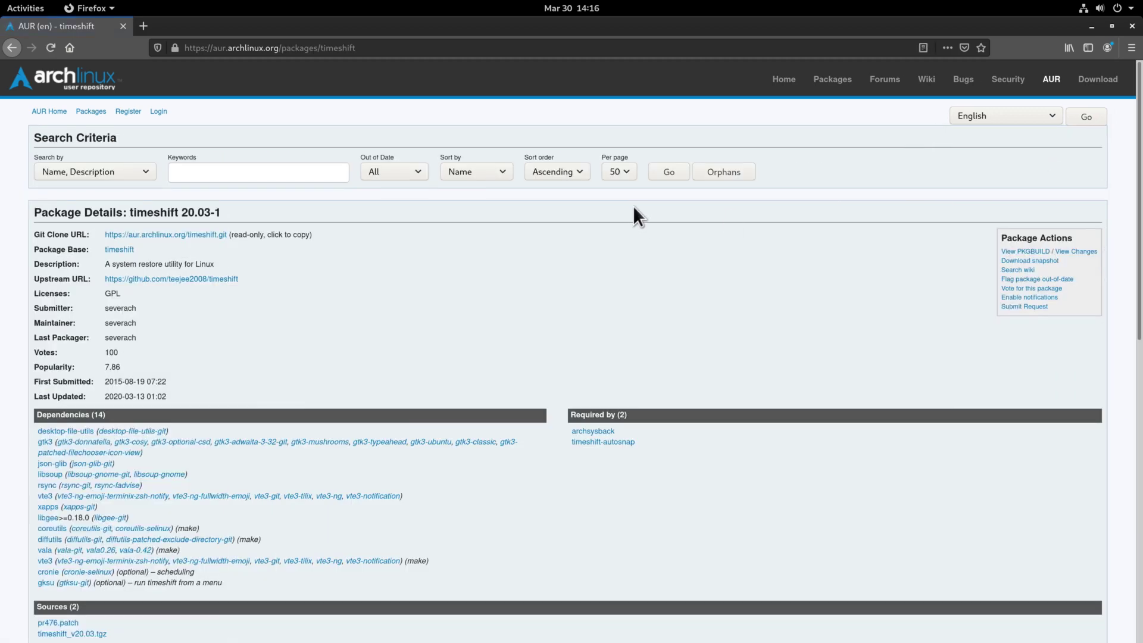
Copy the timeshift Git Clone URL link location and minimise Firefox.
right_click(160, 235)
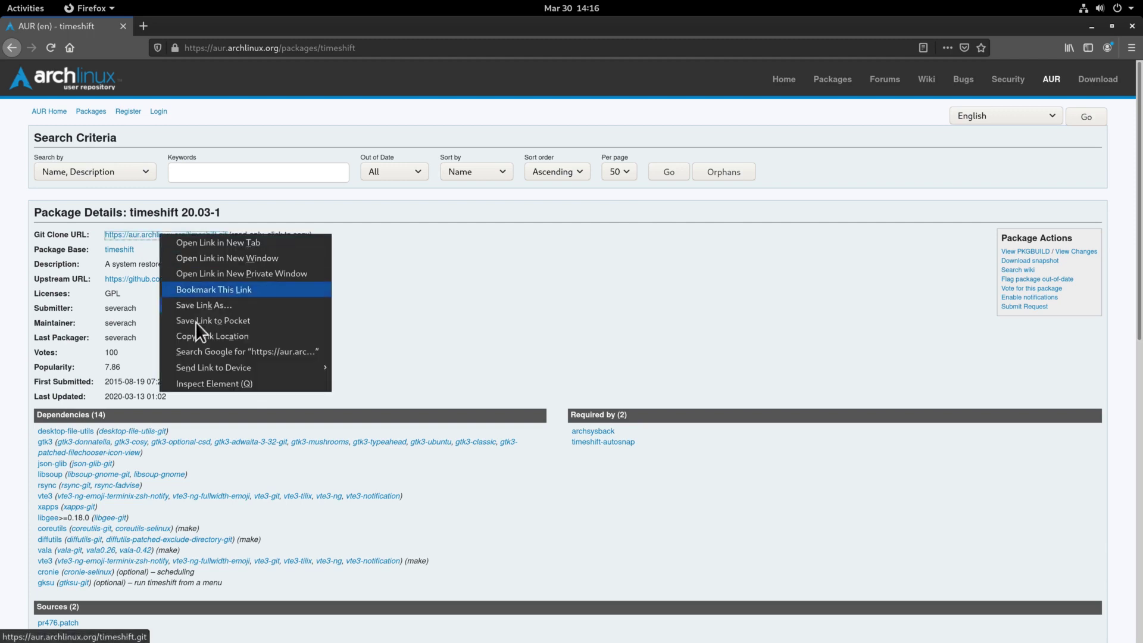
left_click(202, 337)
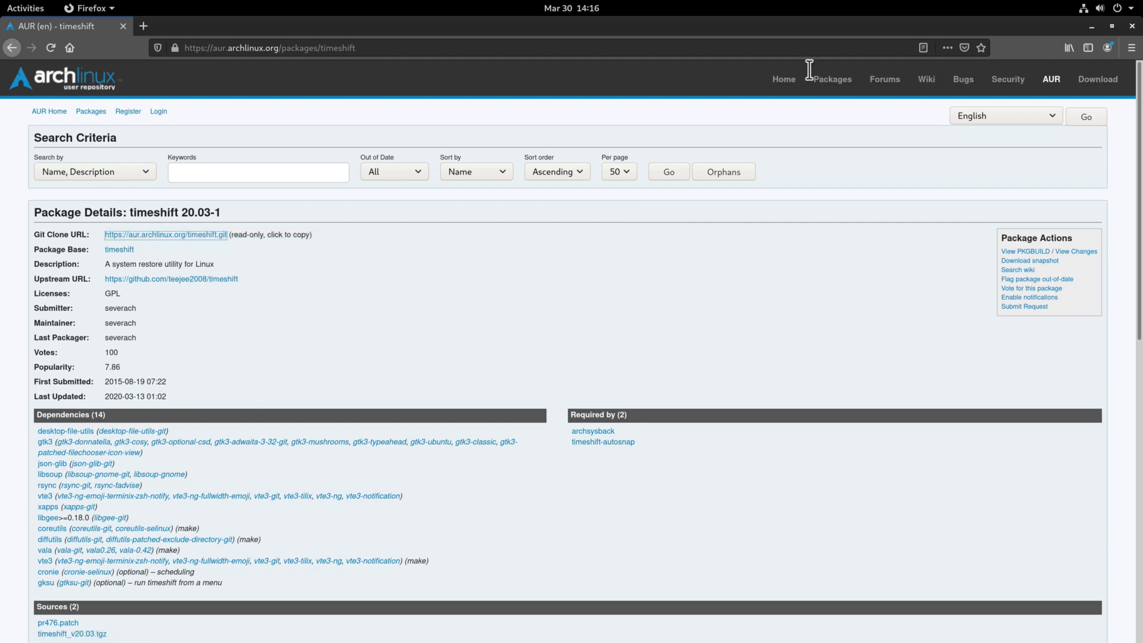
left_click(1090, 27)
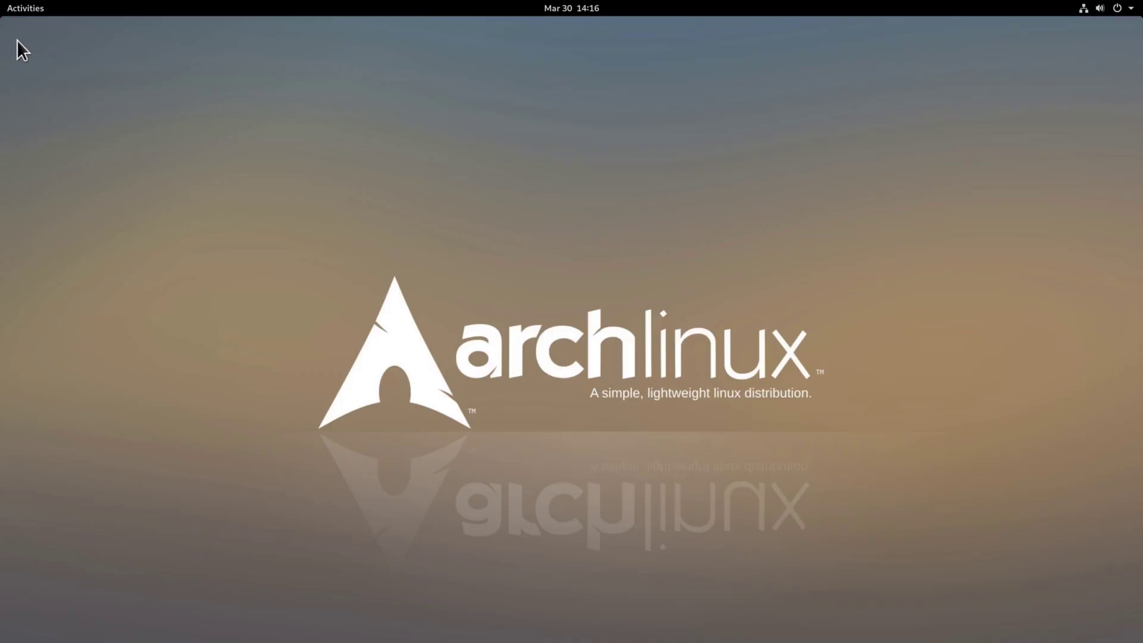
In a maximised terminal with enlarged text, git clone the copied timeshift AUR URL.
left_click(37, 8)
left_click(29, 477)
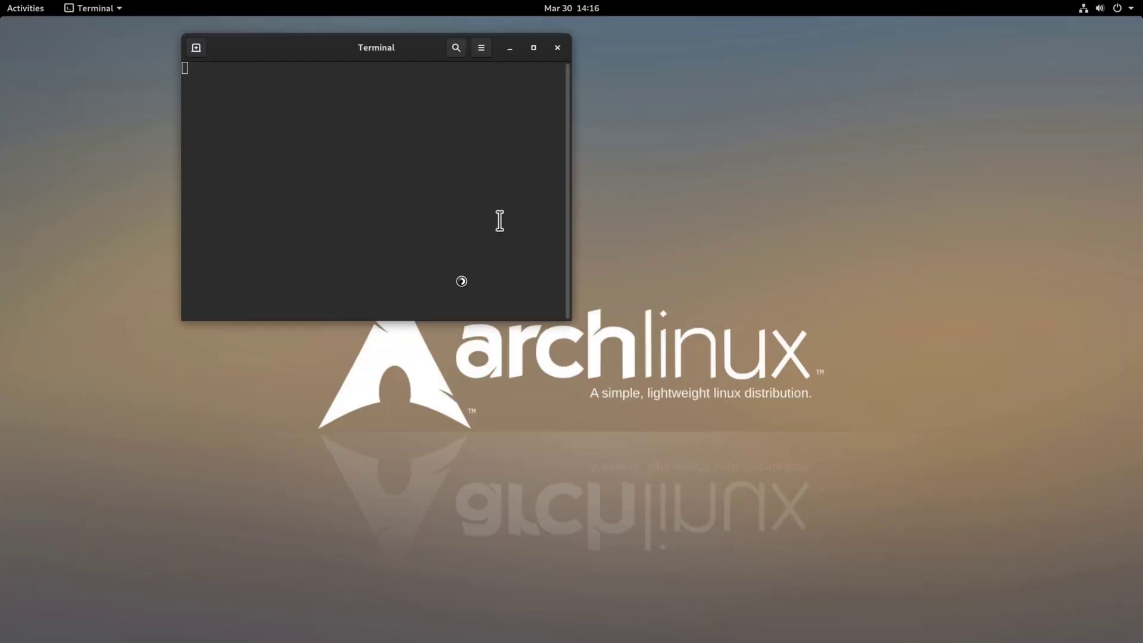
left_click_drag(313, 43, 319, 3)
key("ctrl+plus")
key("ctrl+plus")
key("ctrl+plus")
key("ctrl+plus")
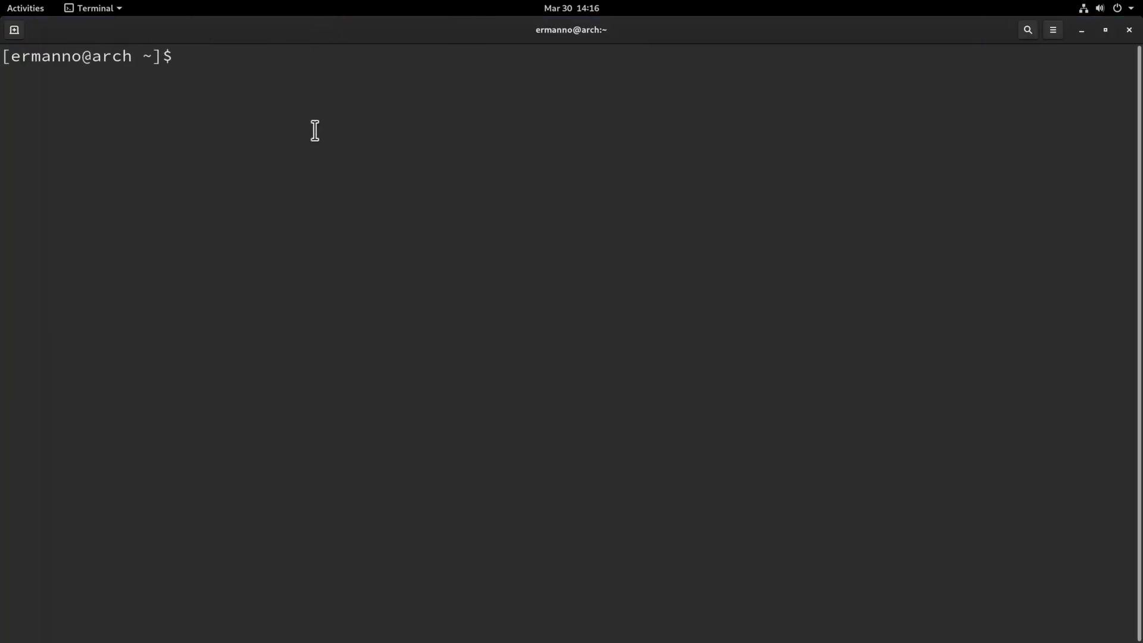
type("git clone")
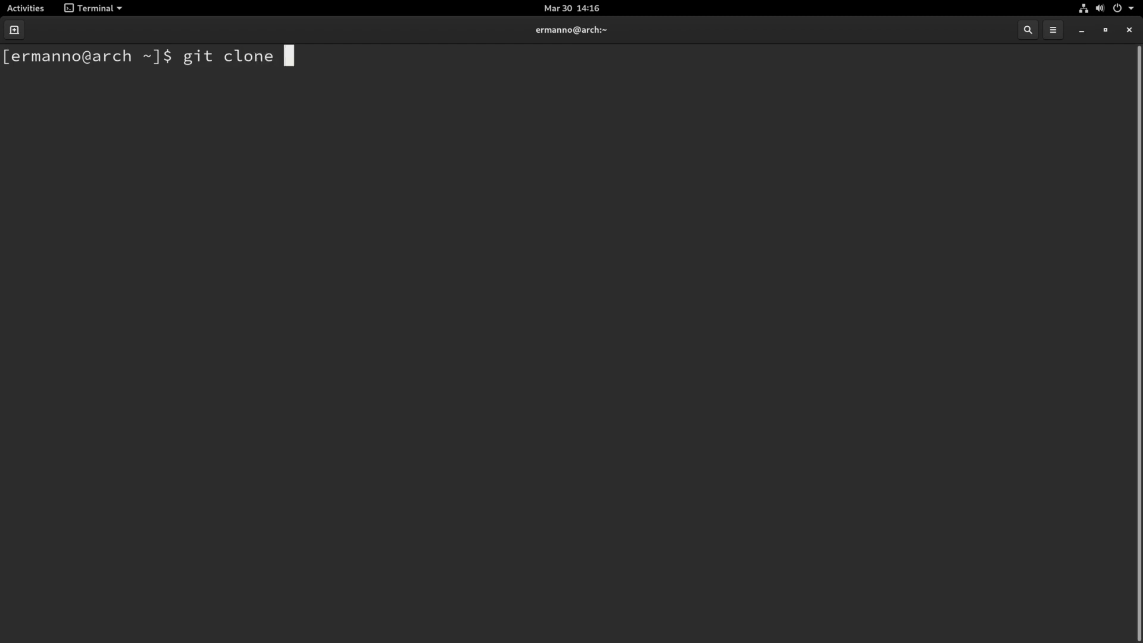
type("https://aur.archlinux.org/timeshift.git")
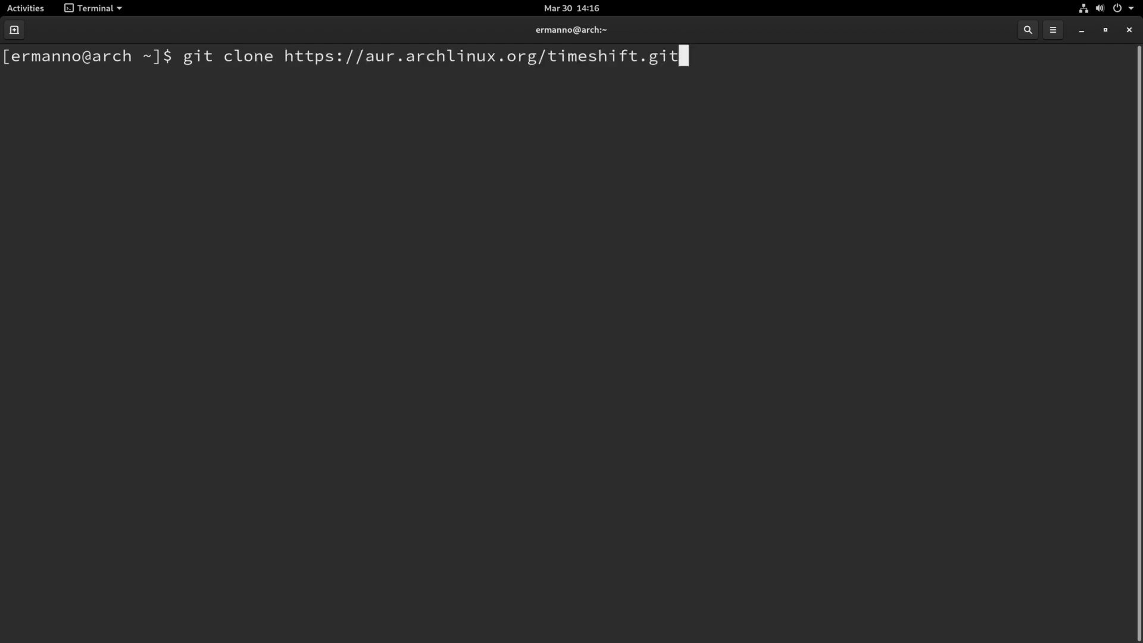
key("Return")
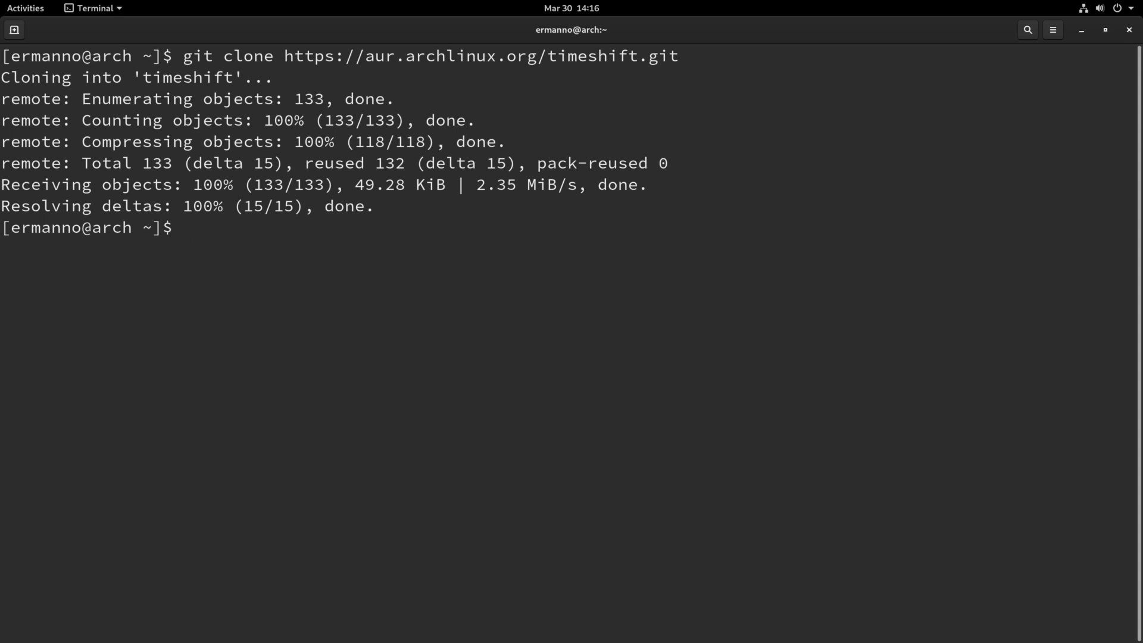
Change into the timeshift directory and enter makepkg -si PKGBUILD.
type("cd t")
key("Tab")
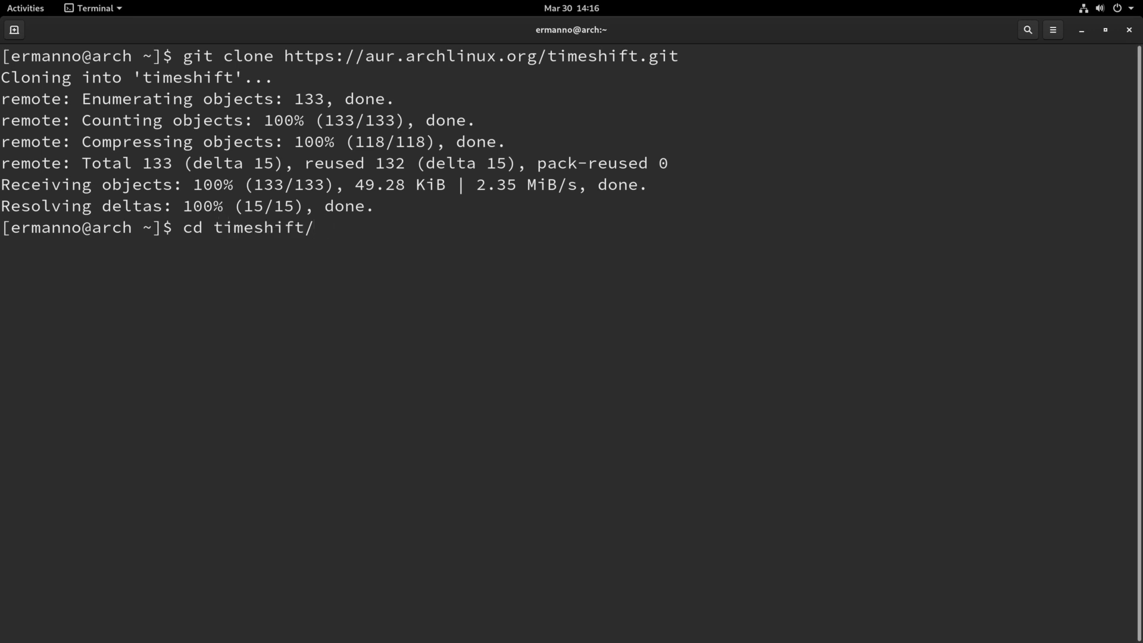
key("Return")
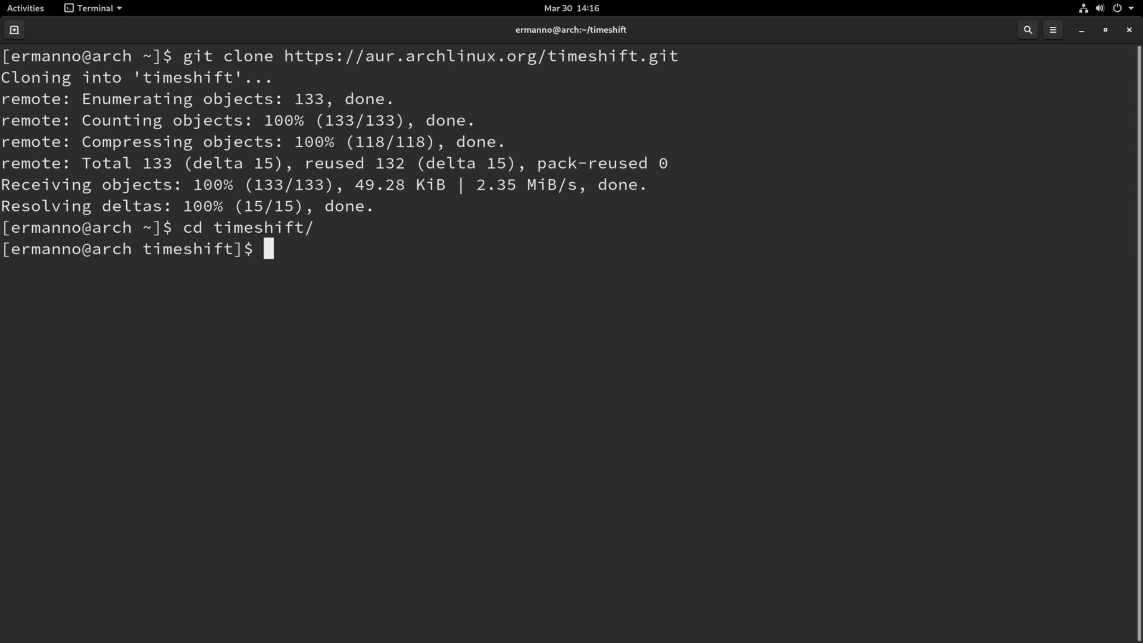
type("makepkg -")
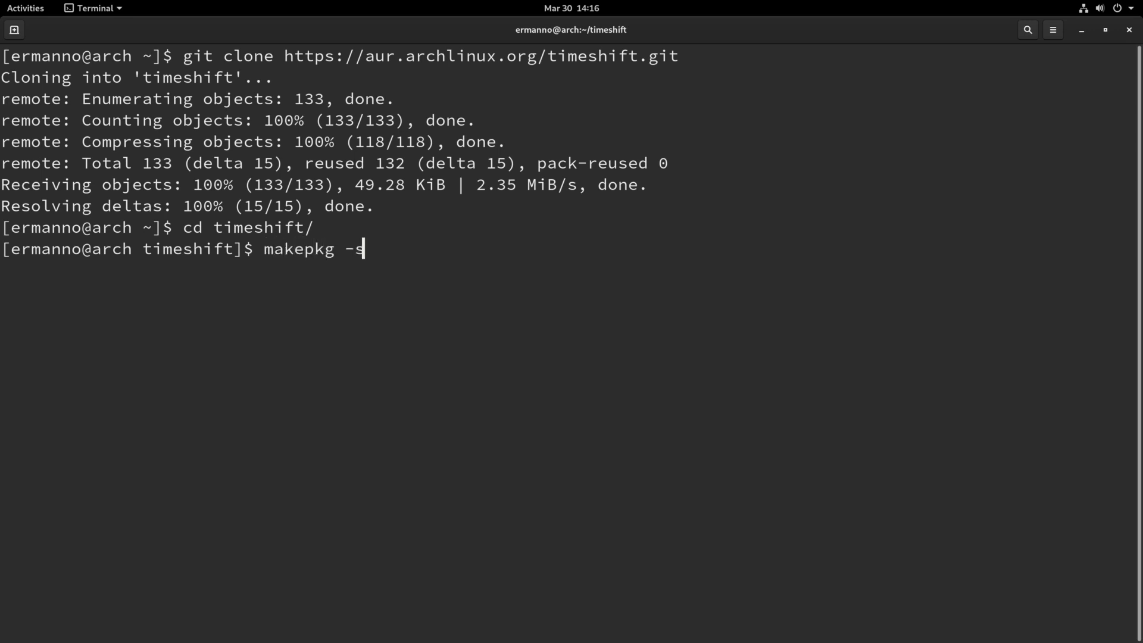
type("si P")
key("Tab")
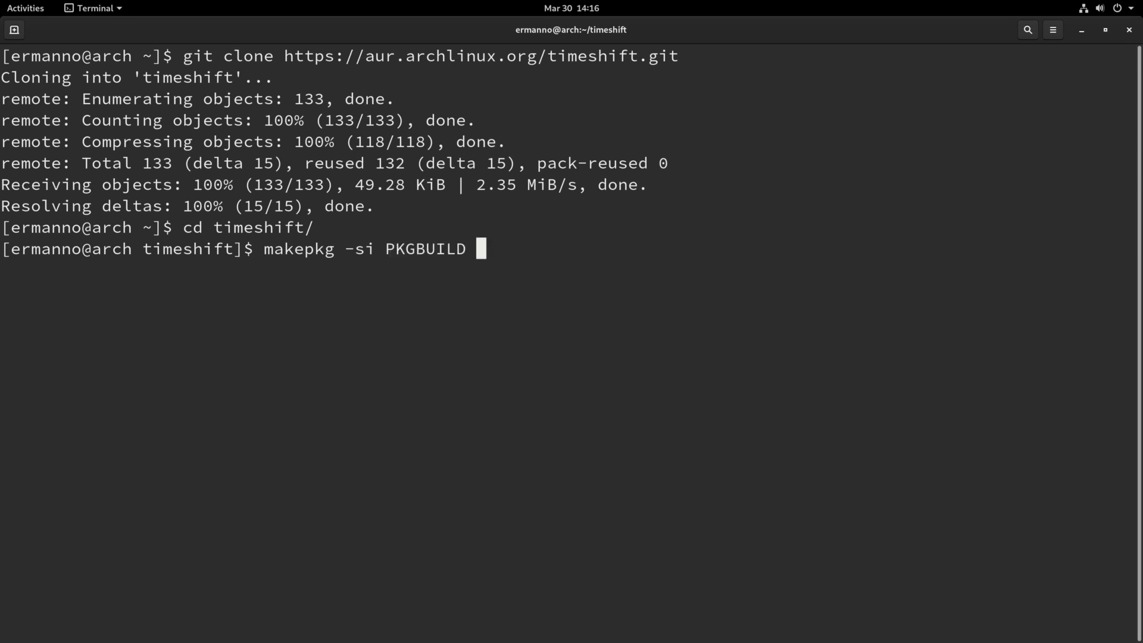
Run makepkg -si PKGBUILD, authenticate with sudo, and confirm installing rsync, xapps and timeshift 20.03-1.
key("Return")
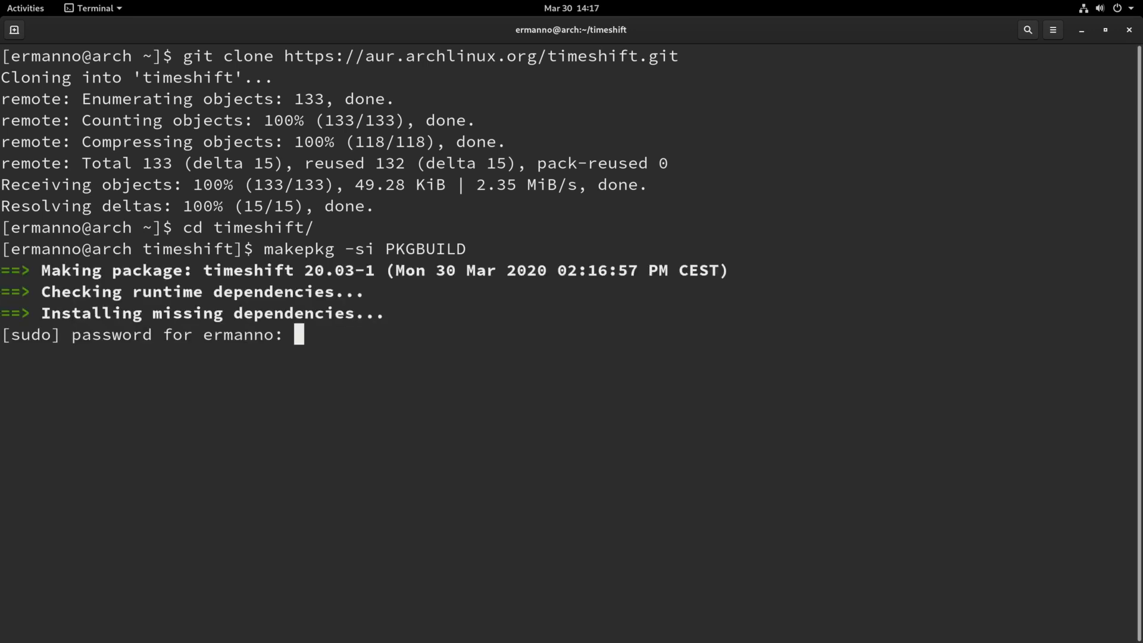
key("Return")
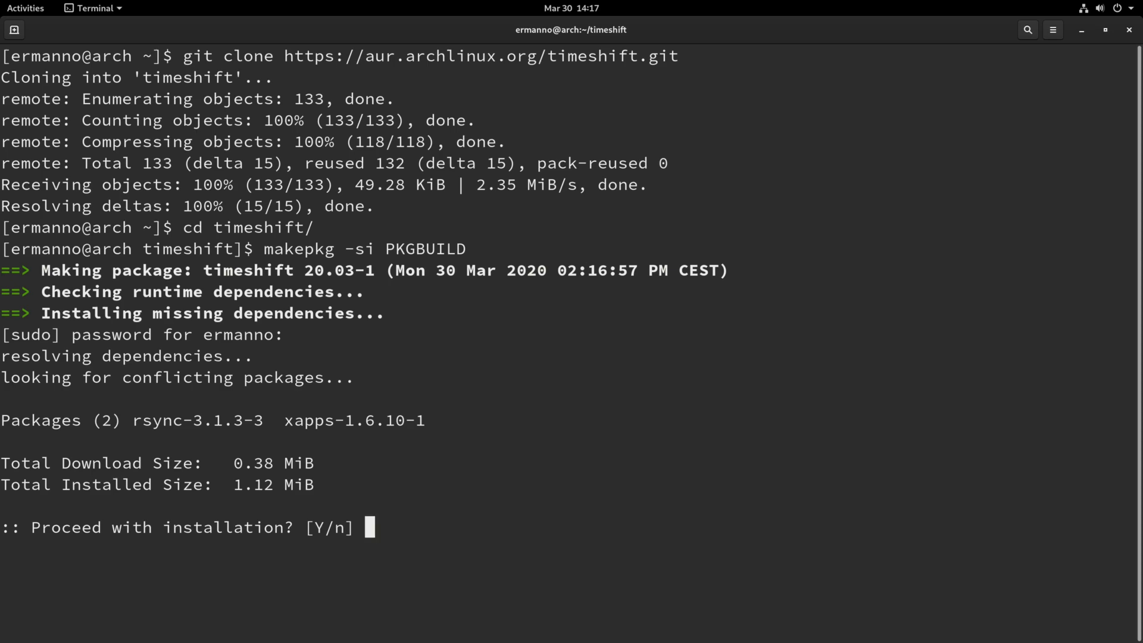
key("Return")
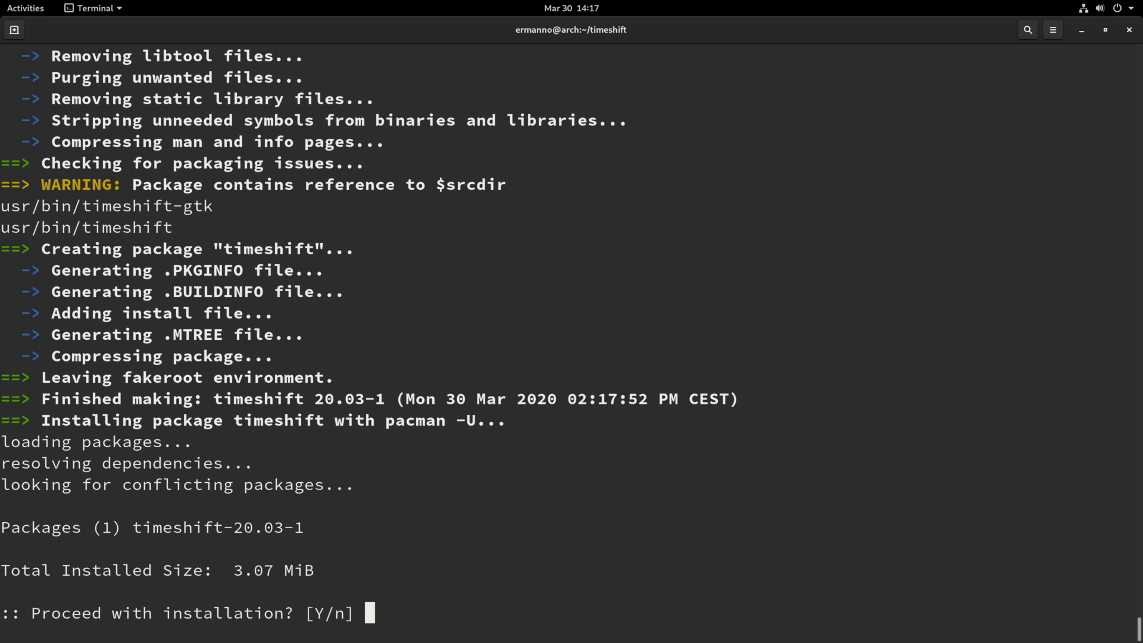
key("Return")
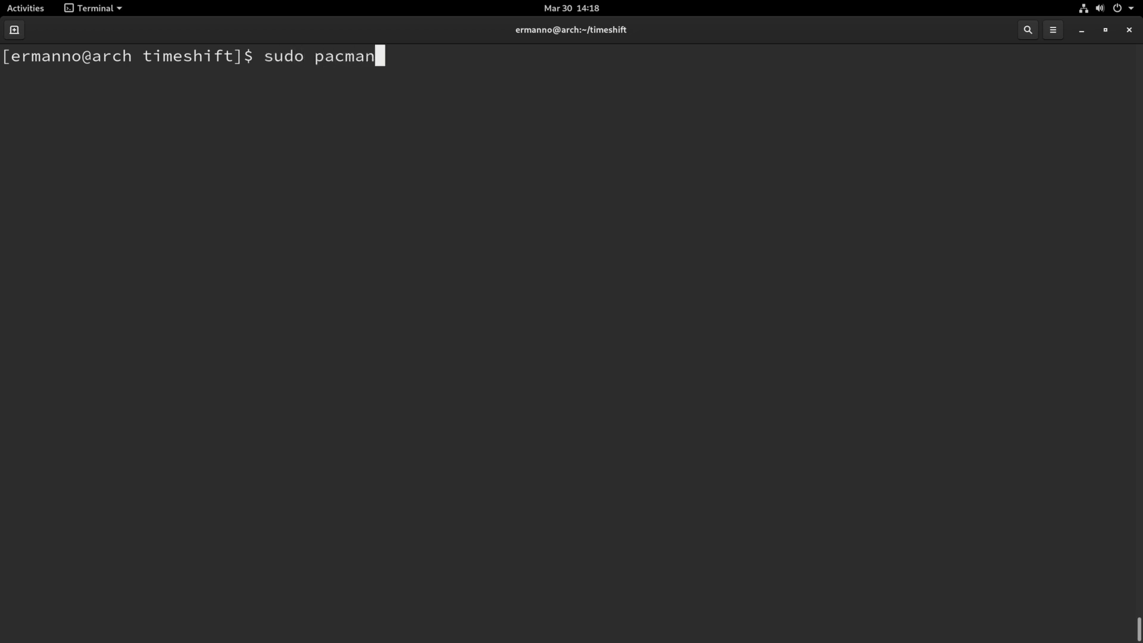
Install cronie via sudo pacman -S cron with the default provider, then close the terminal.
type("-S cron")
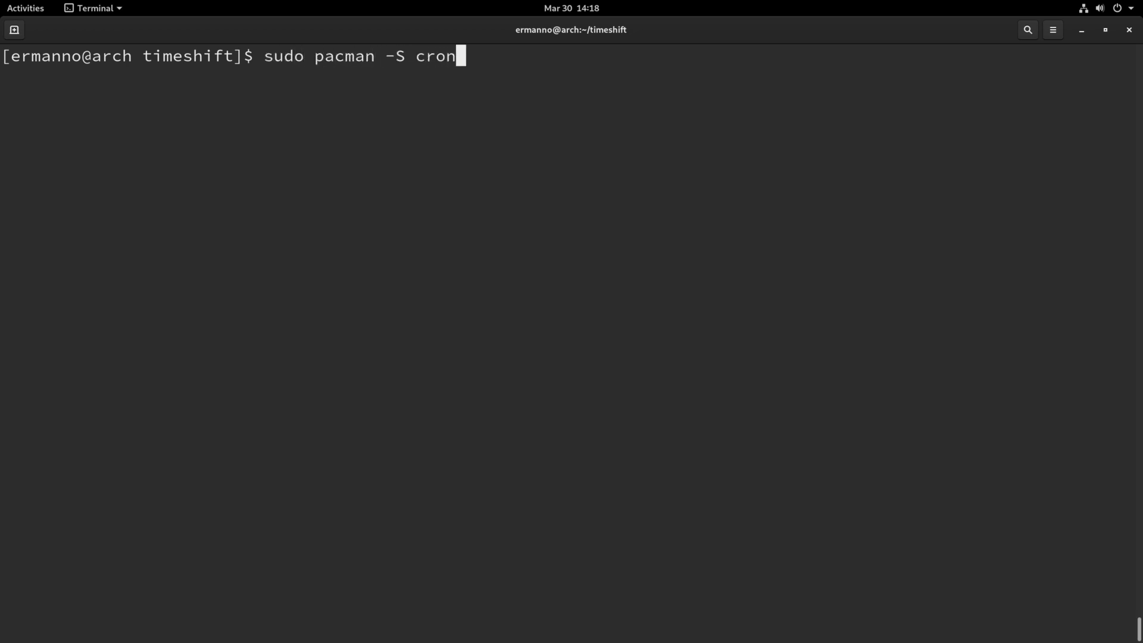
key("Return")
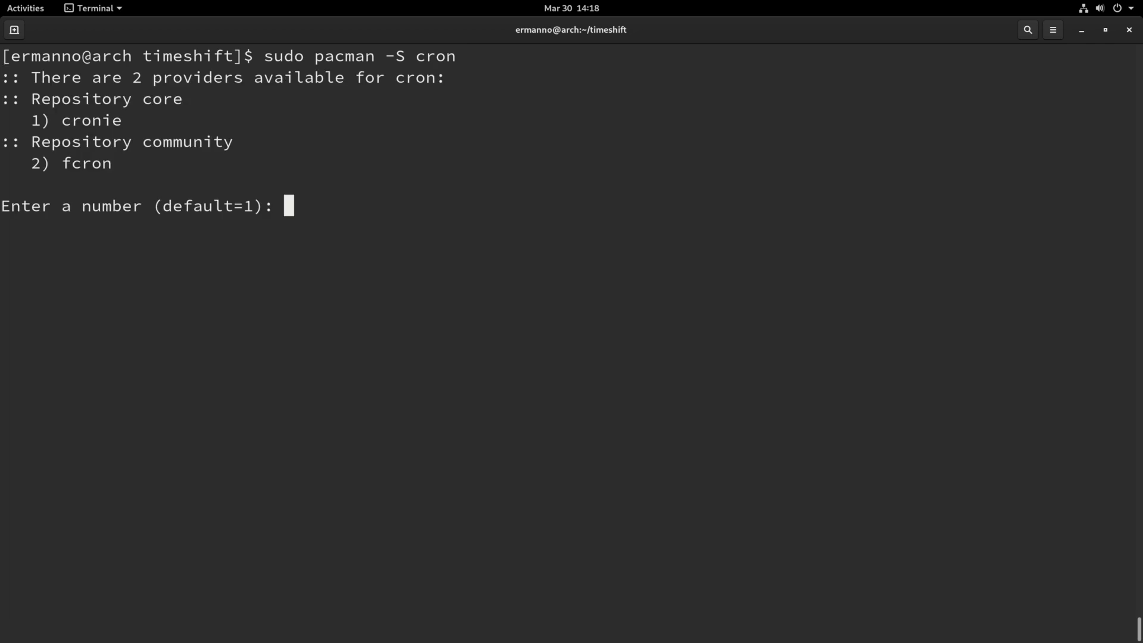
key("Return")
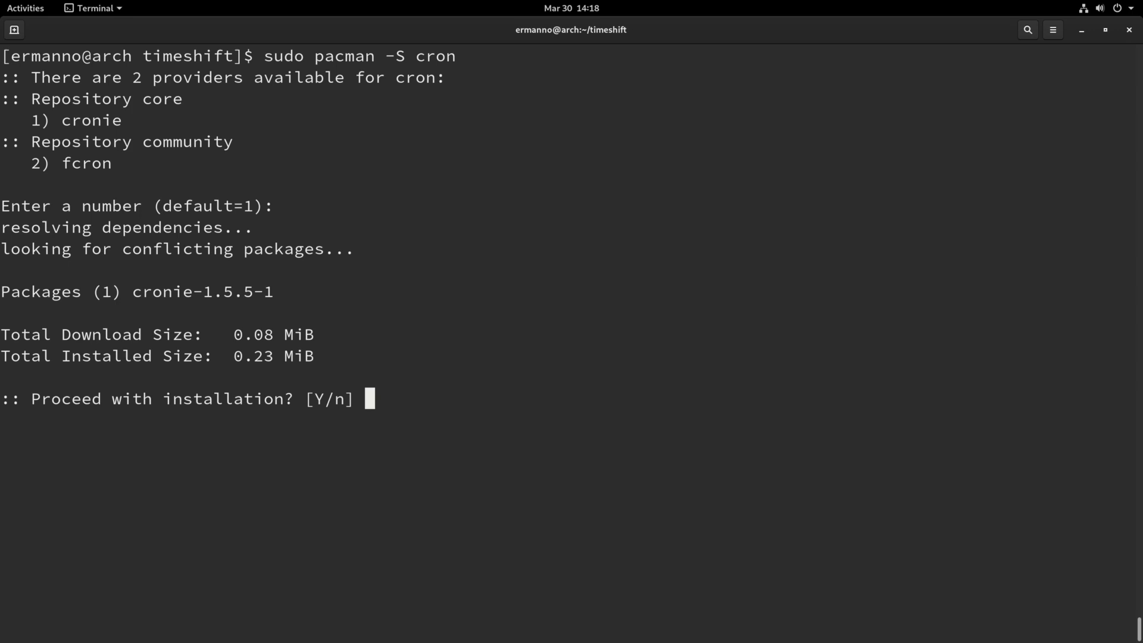
key("Return")
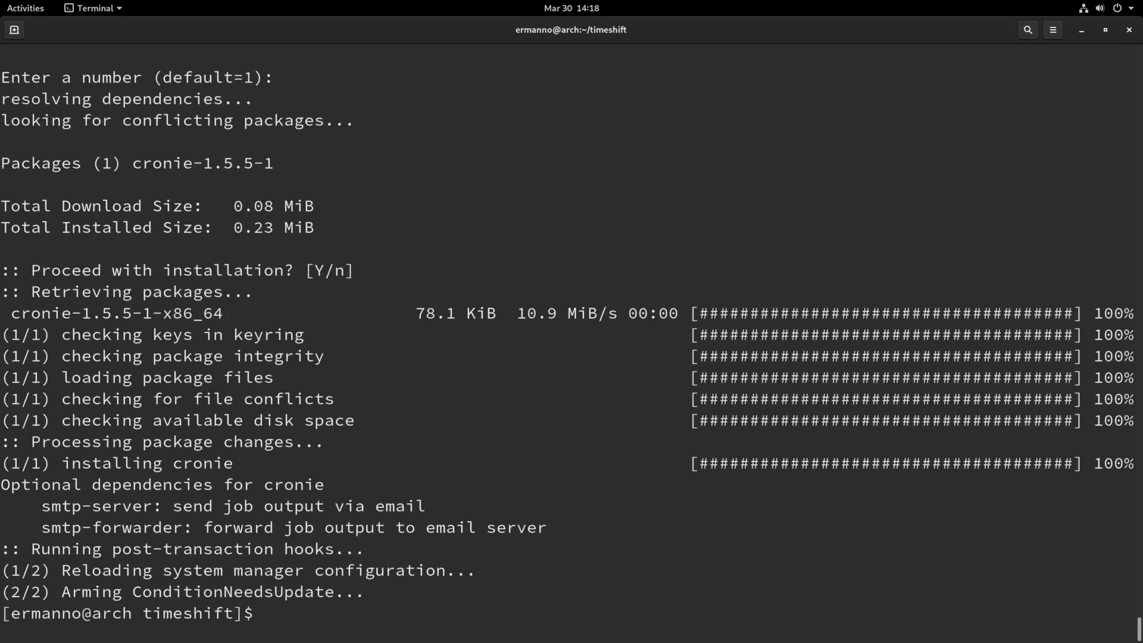
left_click(1129, 31)
Launch Timeshift by searching 'time' in Activities and authenticate with the administrator password.
left_click(30, 8)
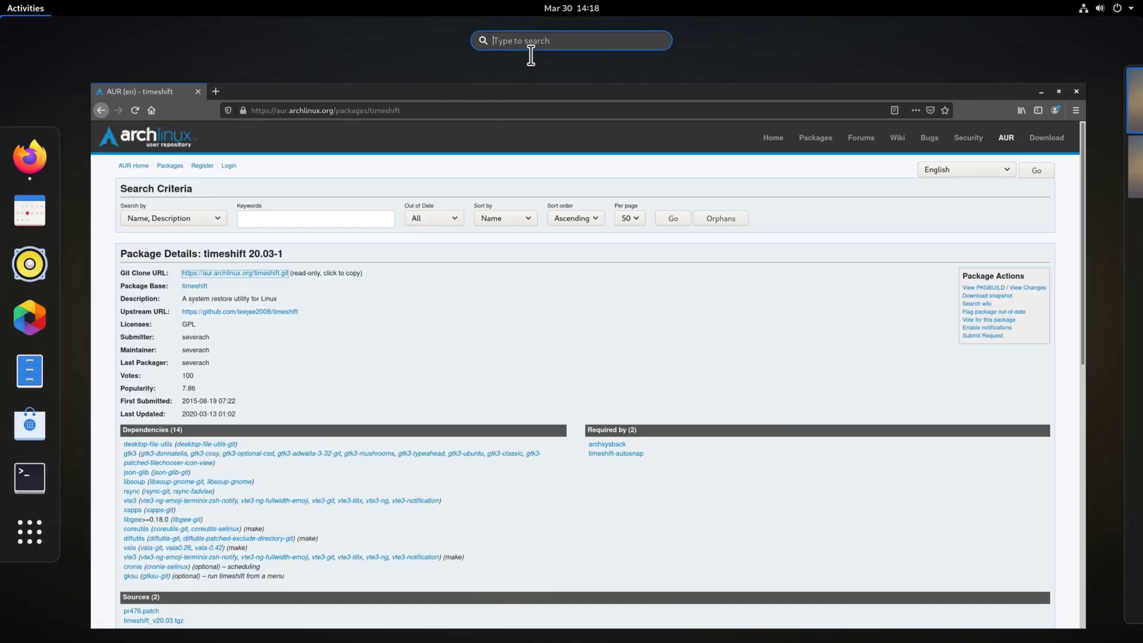
type("time")
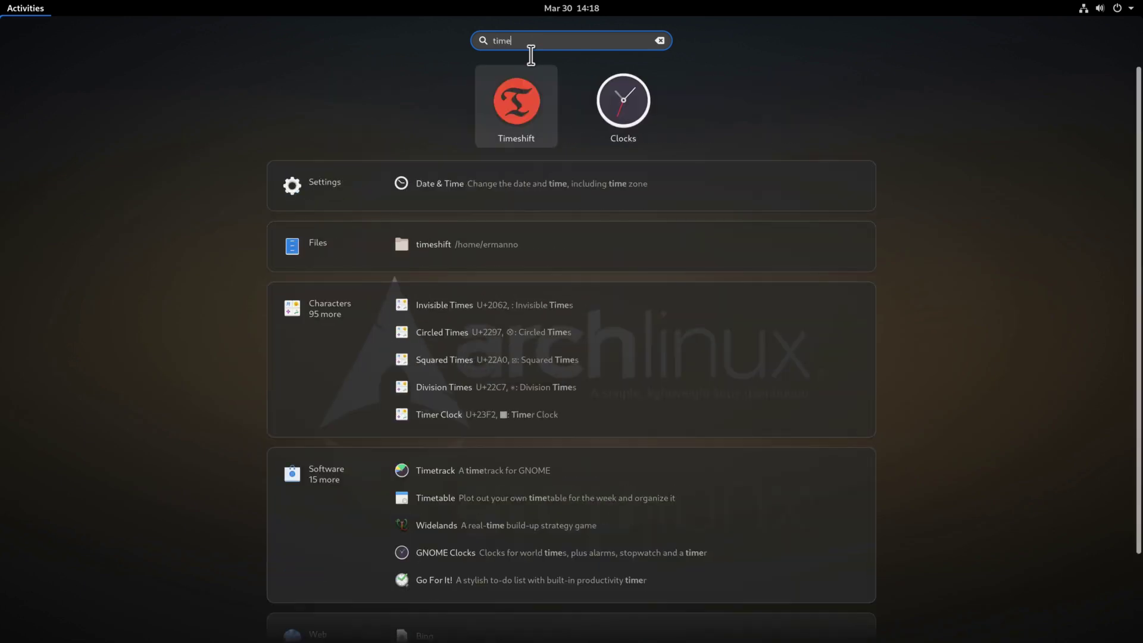
key("Return")
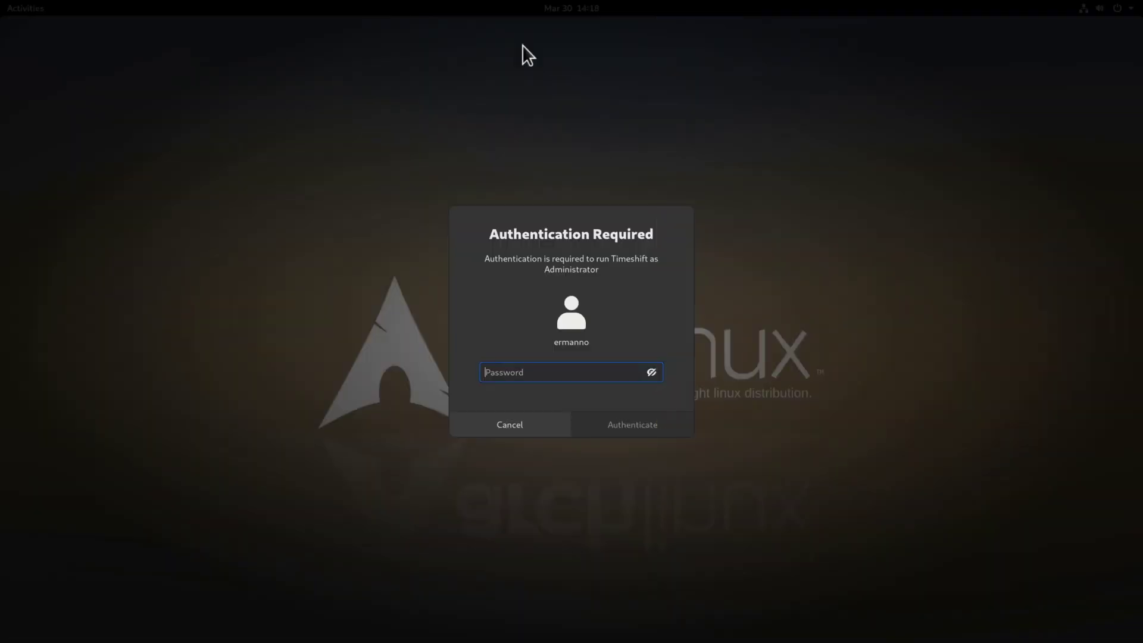
type("***********")
key("Return")
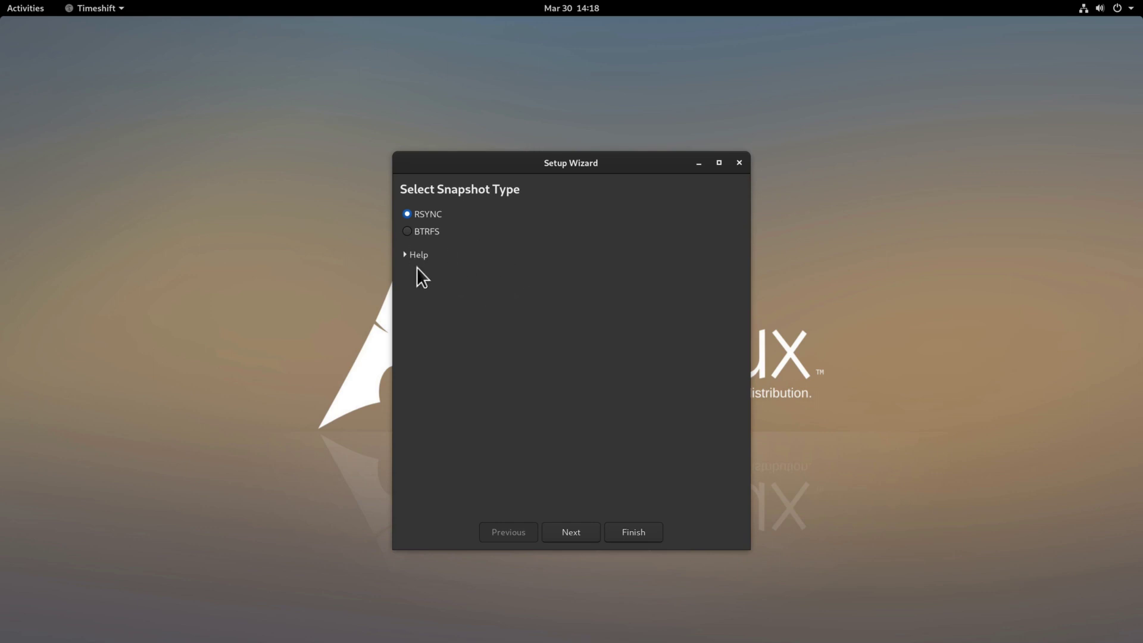
Expand the snapshot type help, read the BTRFS explanation, then reselect RSYNC.
left_click(405, 255)
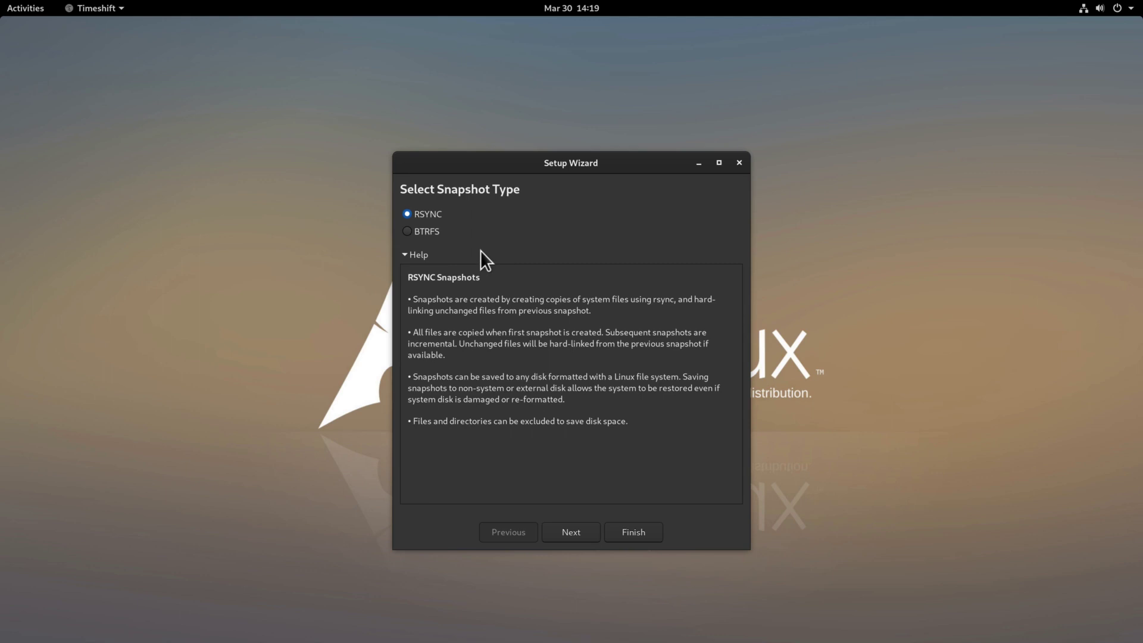
left_click(408, 231)
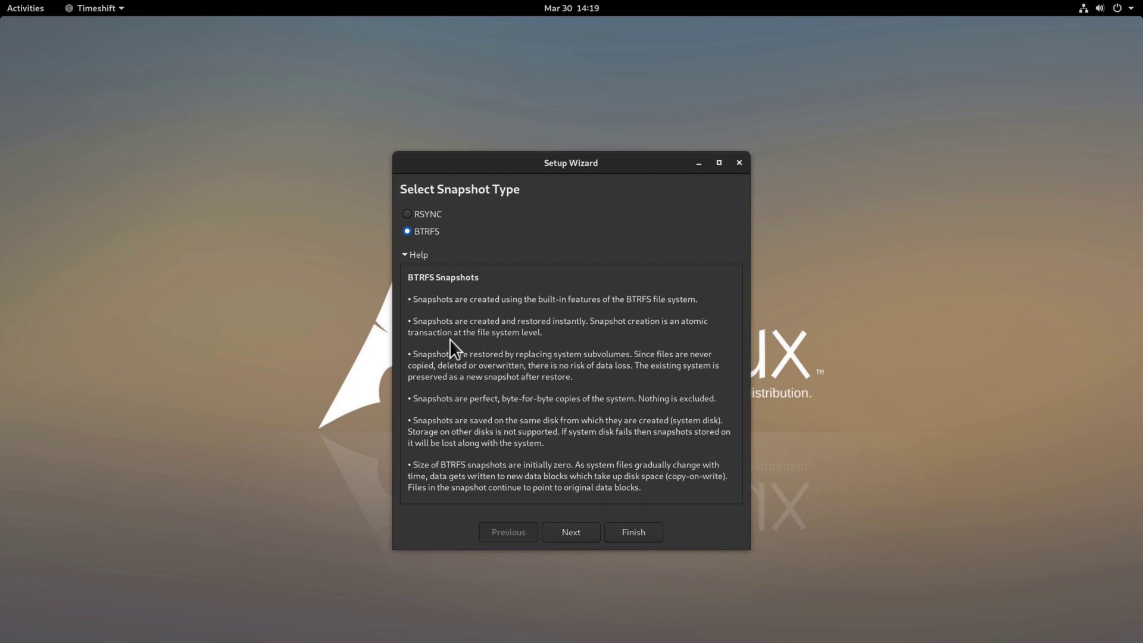
left_click(408, 215)
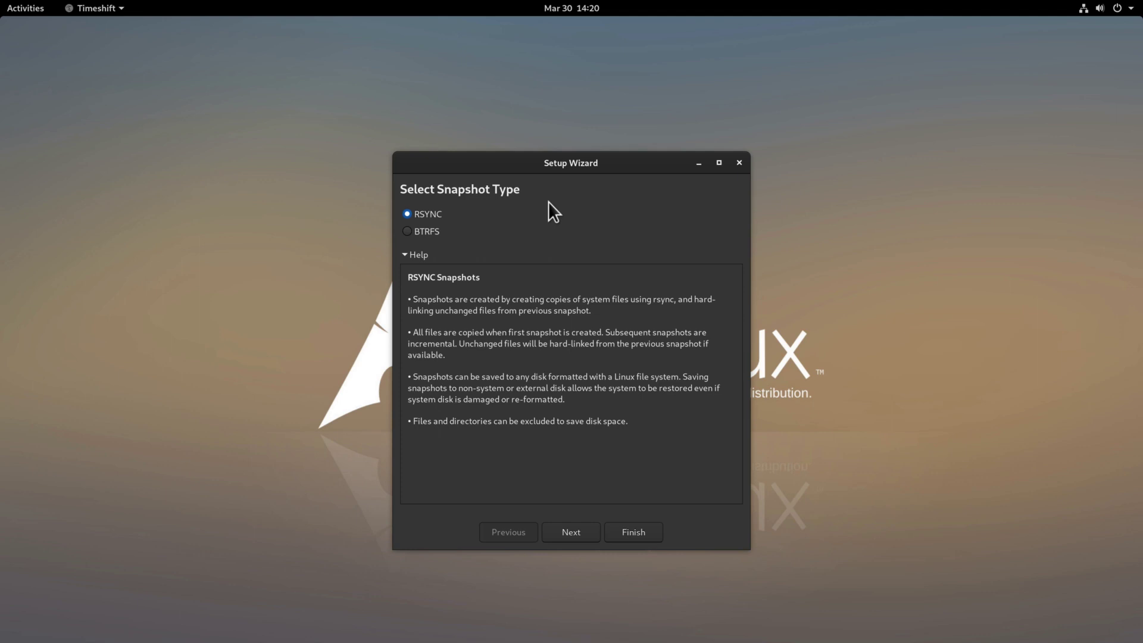
Advance to Select Snapshot Location and pick the empty vdb1 ext4 partition (105 GB free).
left_click(591, 531)
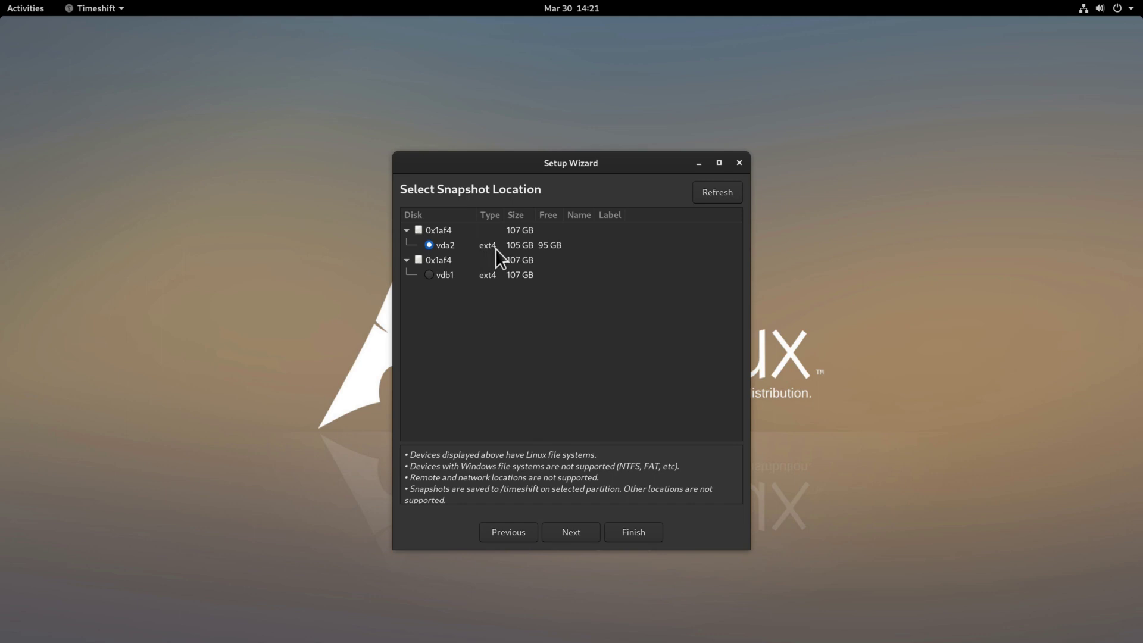
left_click(429, 275)
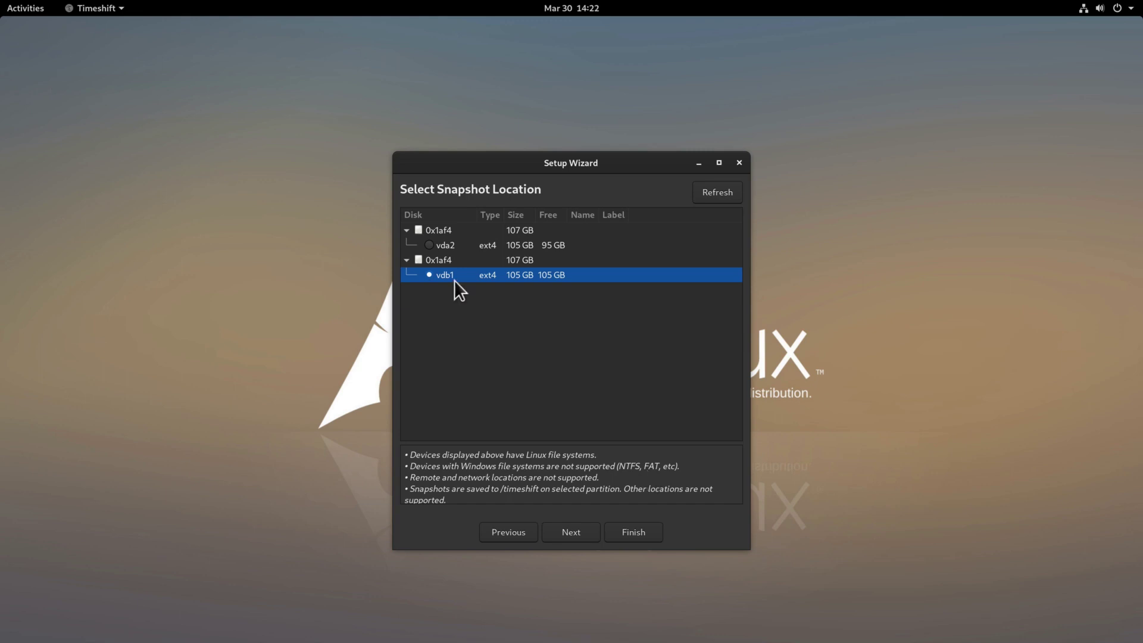
Confirm vdb1 and move on to Select Snapshot Levels with Daily snapshots (keep 5).
left_click(562, 534)
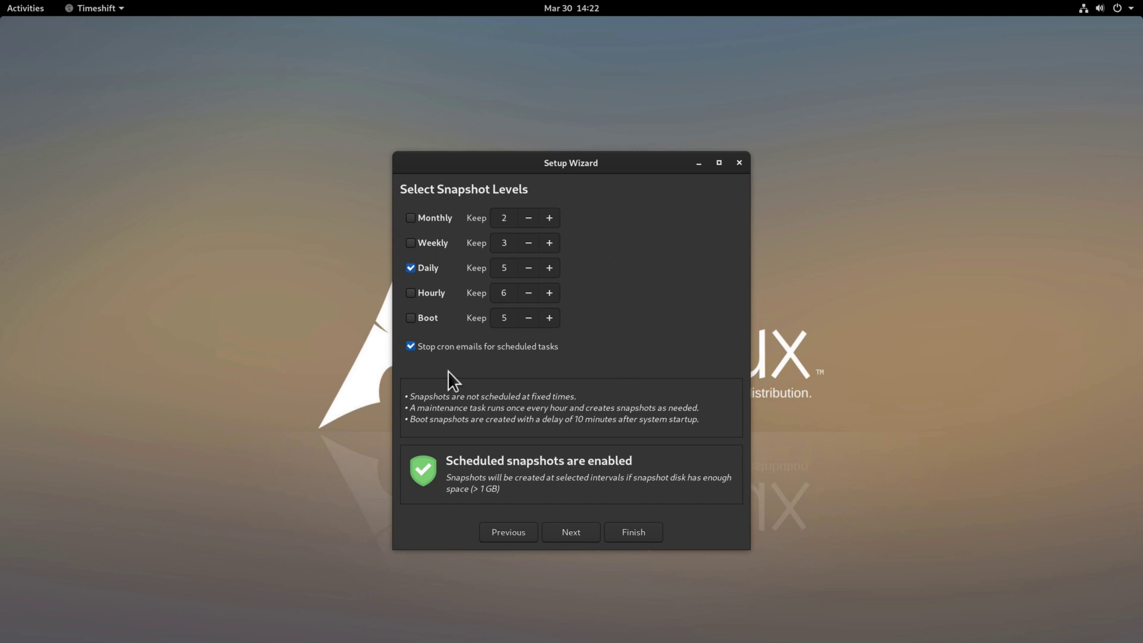
Keep the daily schedule, set the user's home folder to Include All Files, and continue.
left_click(577, 531)
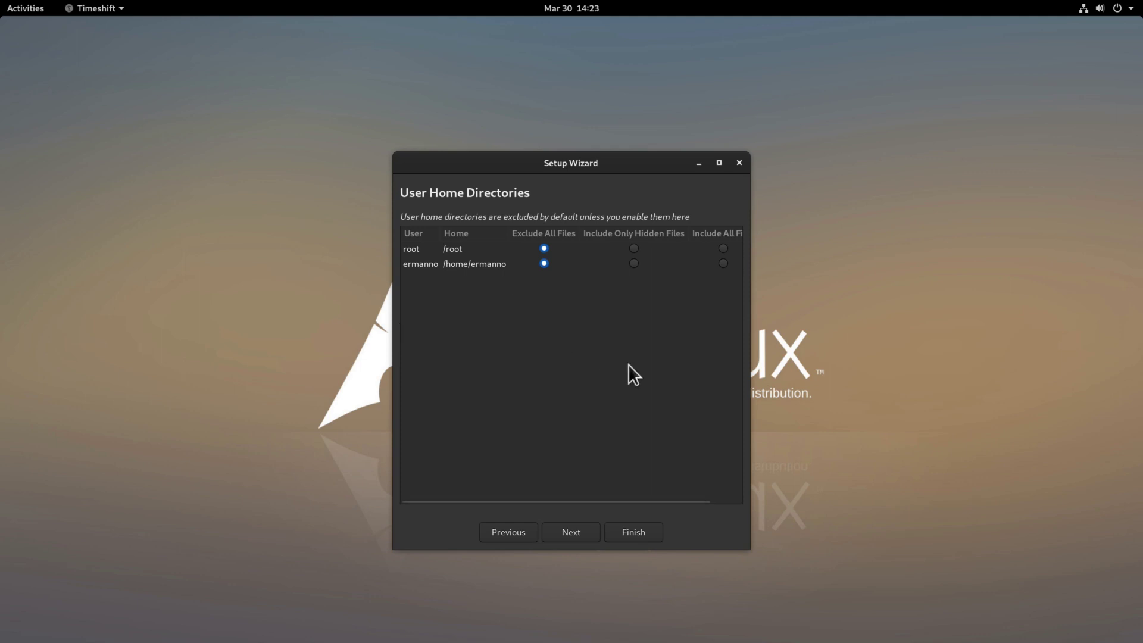
left_click_drag(637, 502, 699, 408)
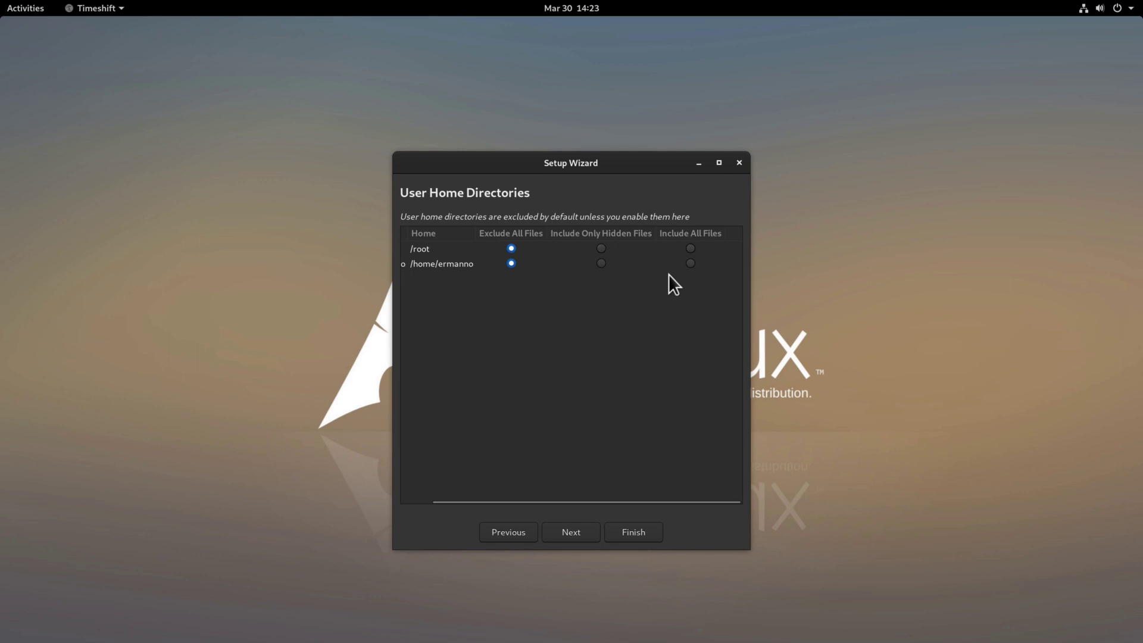
left_click(690, 263)
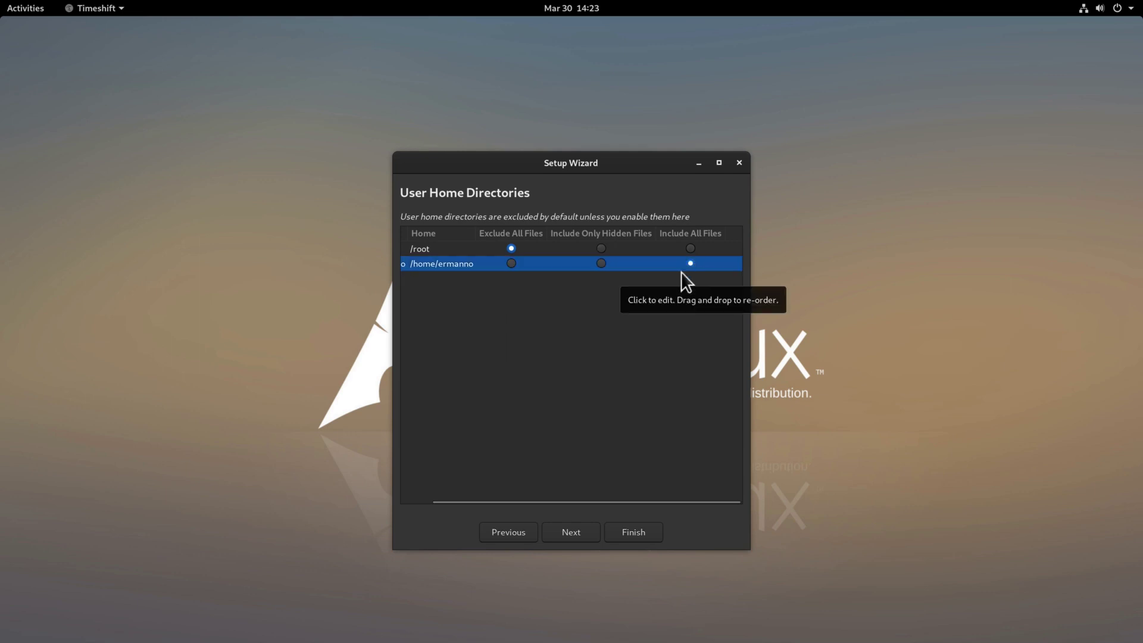
left_click(563, 537)
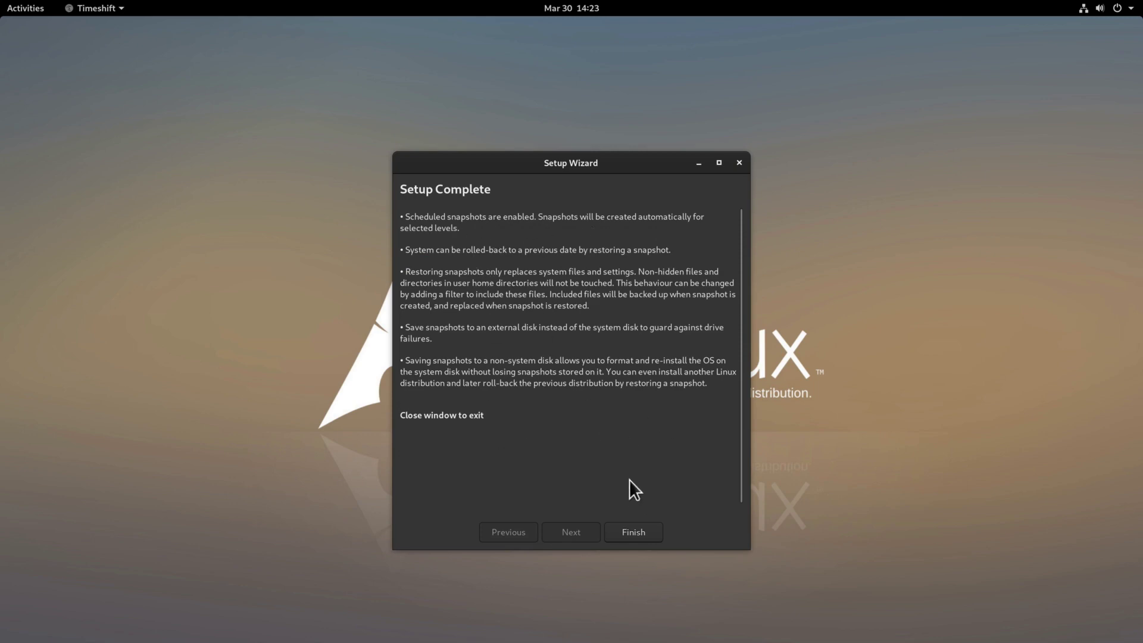
Finish the Setup Wizard, leaving Timeshift active with 0 snapshots and 105.1 GB on /dev/vdb1.
left_click(626, 532)
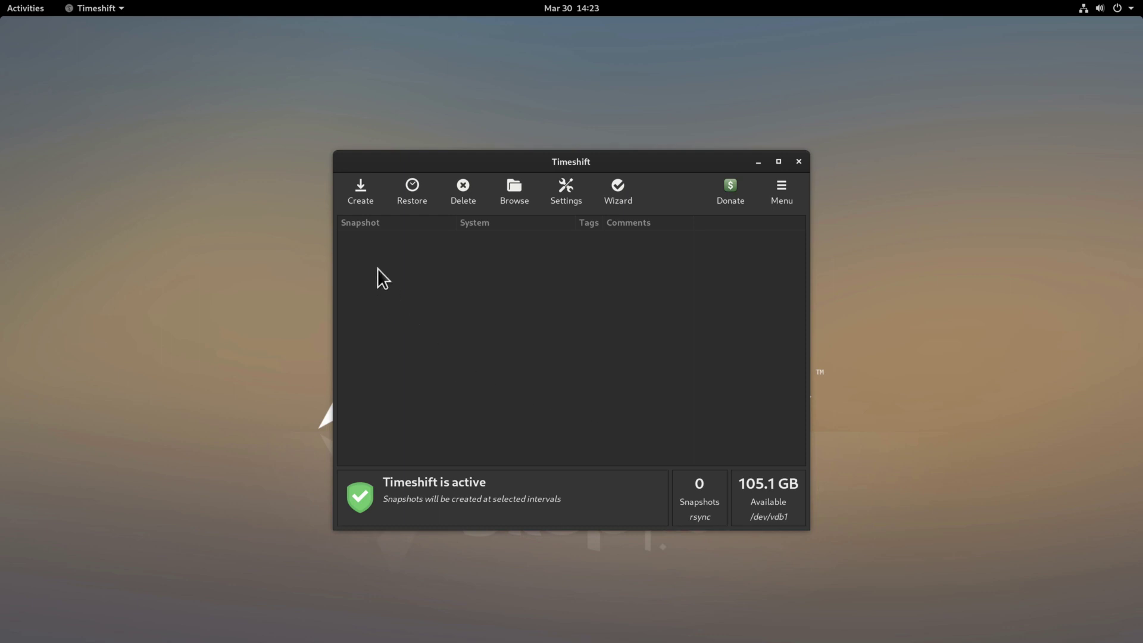
left_click(362, 198)
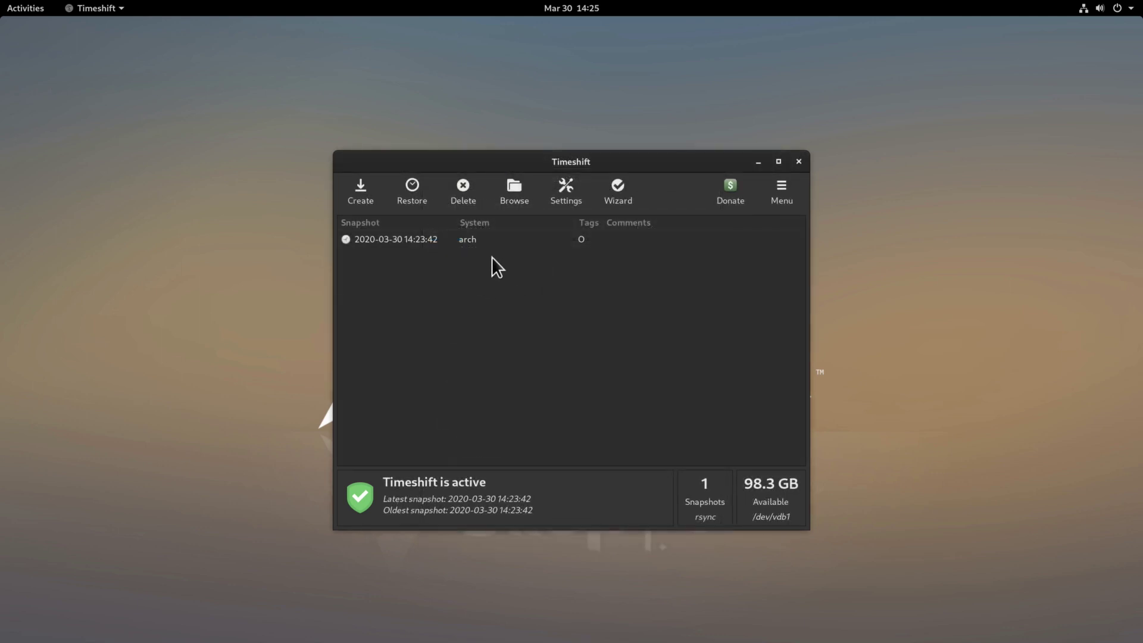
left_click(799, 162)
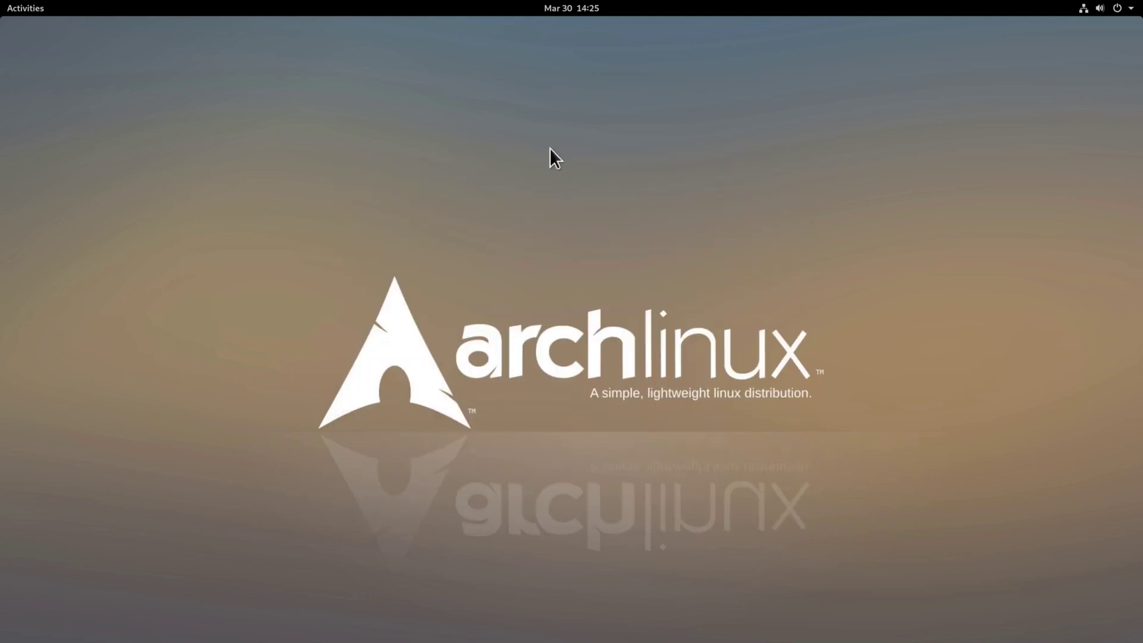
In Files, delete the eight home folders from Documents to Videos, keeping only Desktop.
left_click(24, 8)
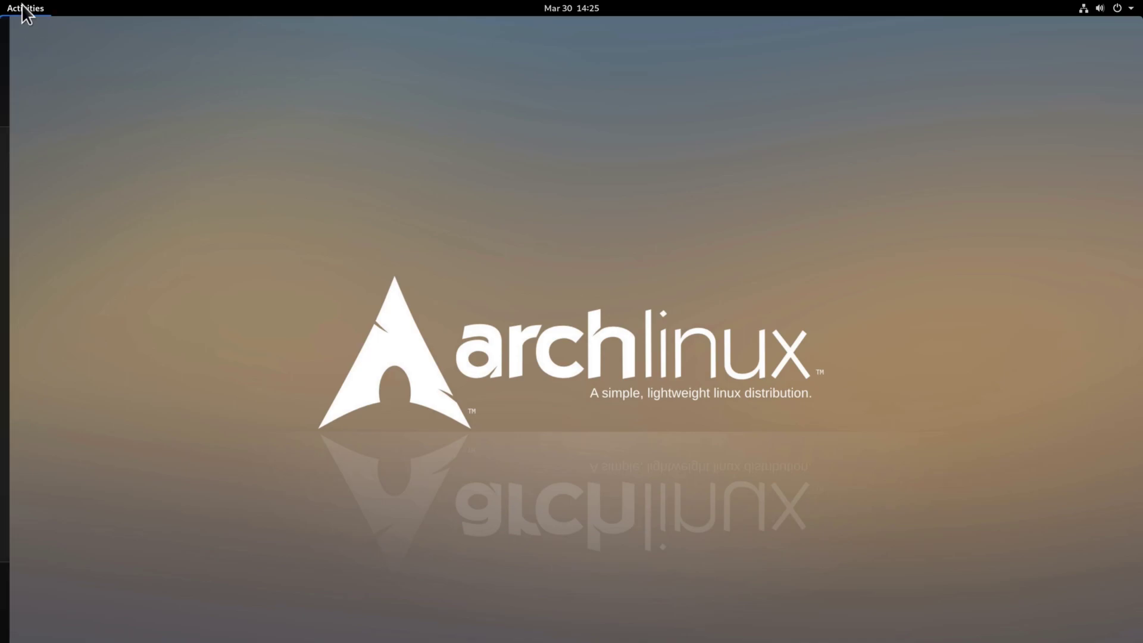
left_click(16, 363)
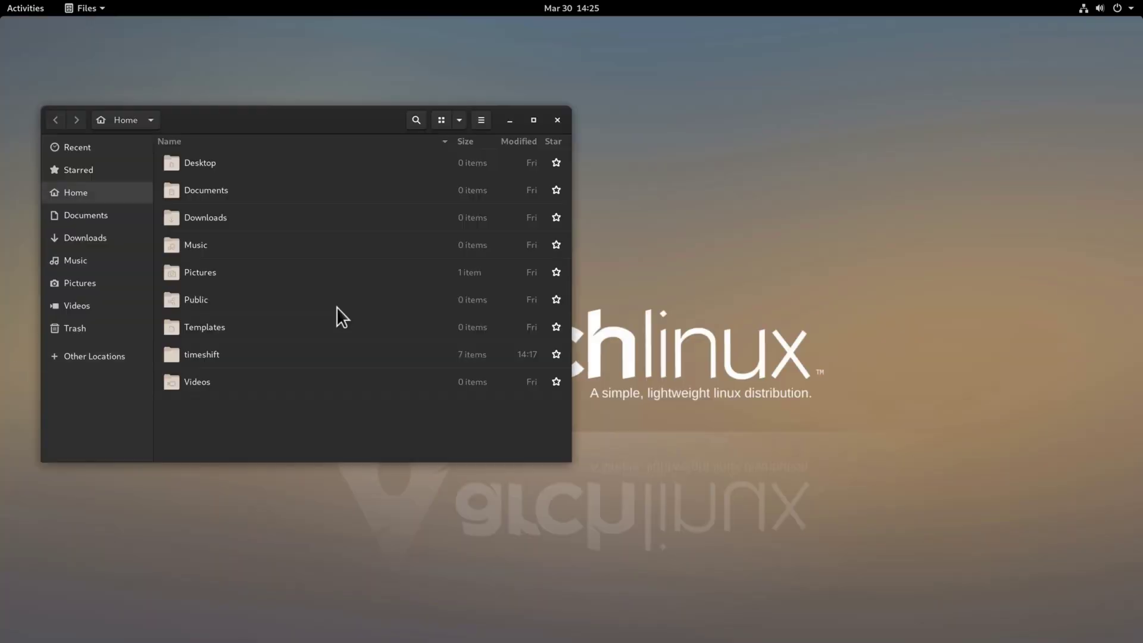
left_click(209, 193)
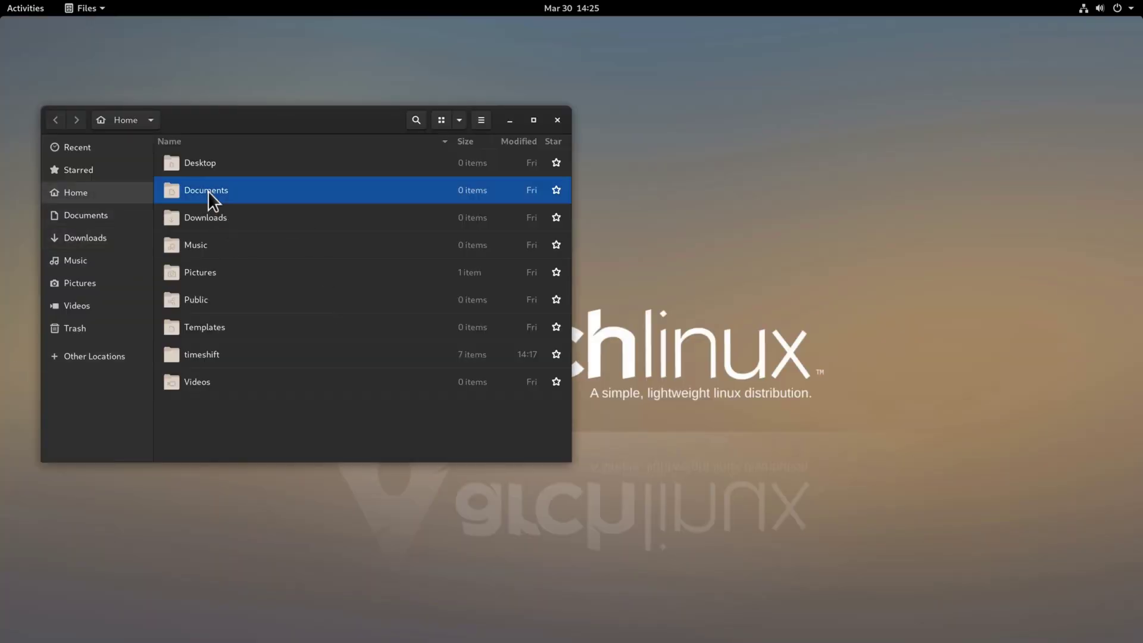
left_click(214, 381, "shift")
key("Delete")
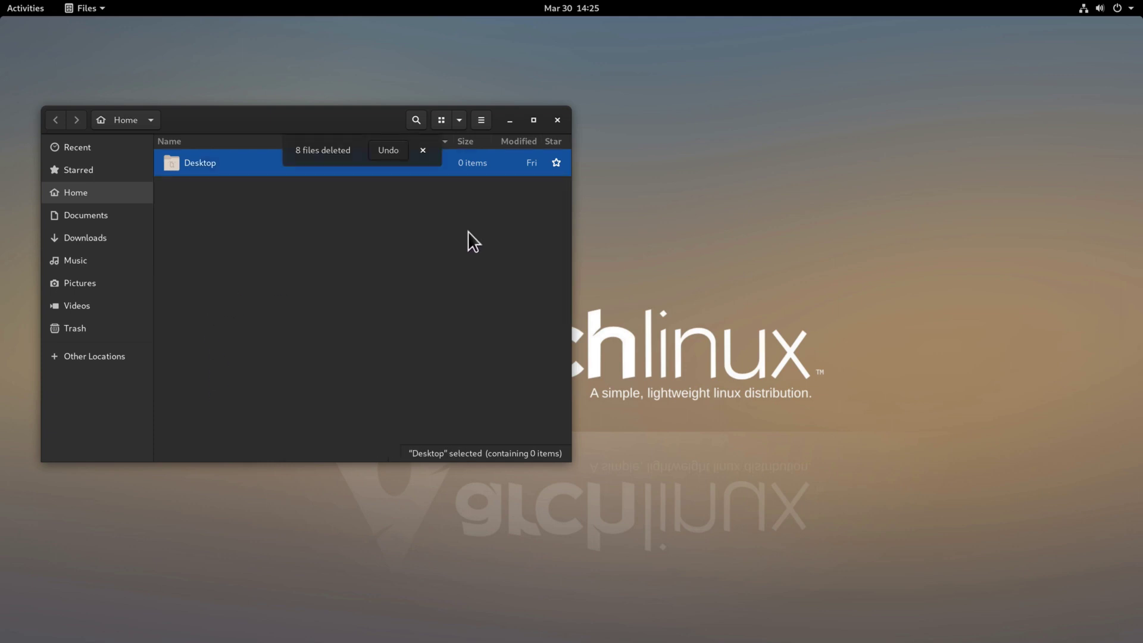
left_click(558, 121)
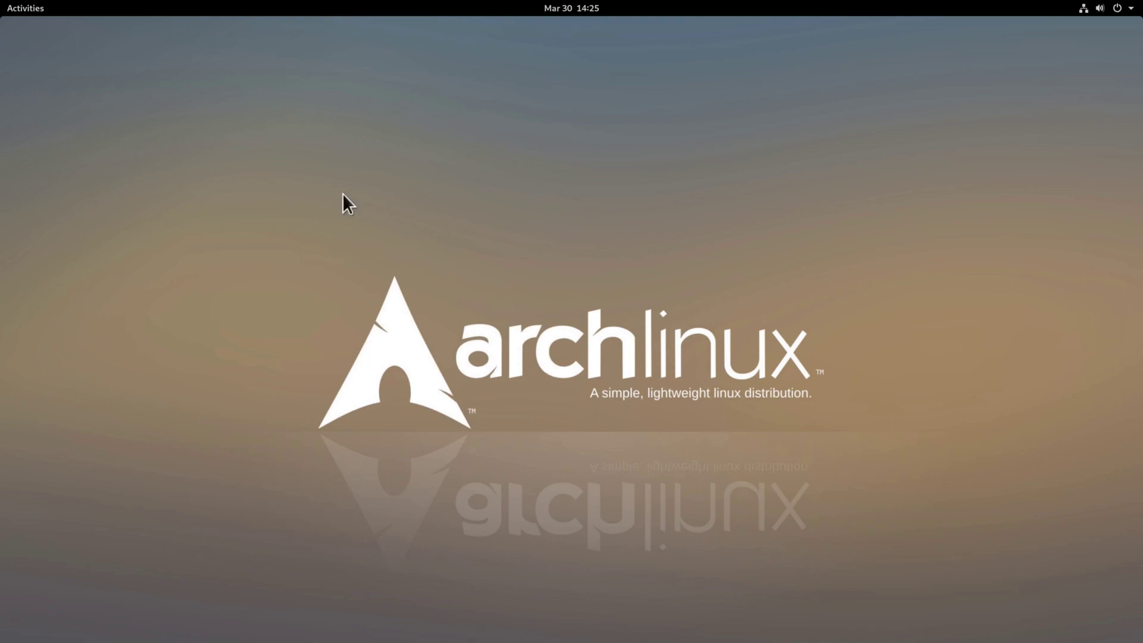
Launch Timeshift by searching 'time' and authenticate with the administrator password.
key("super")
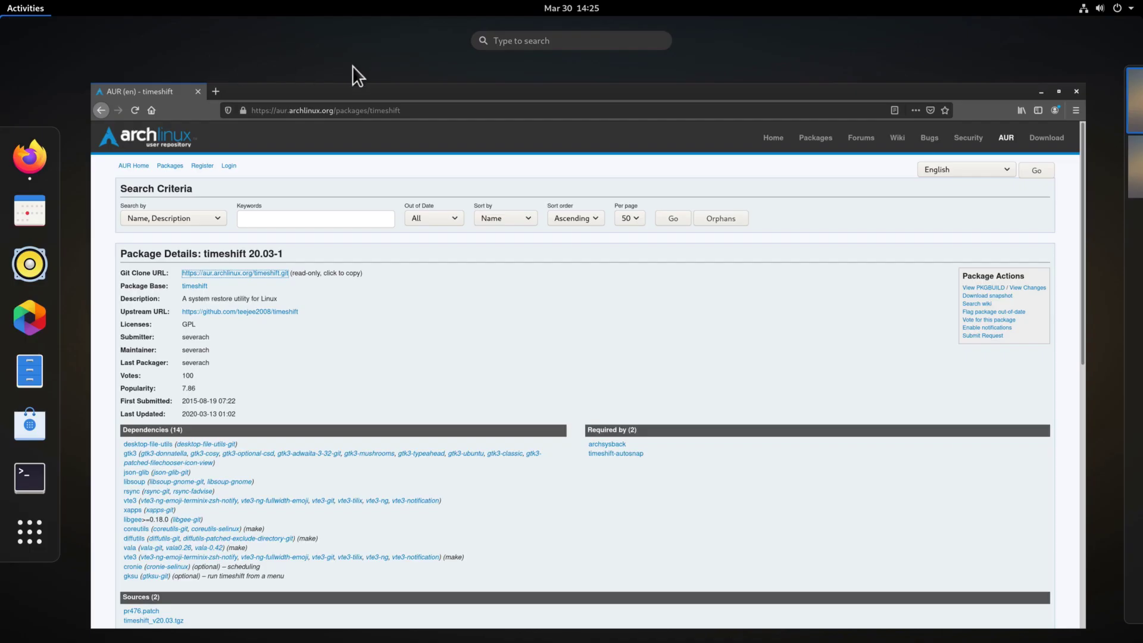
type("time")
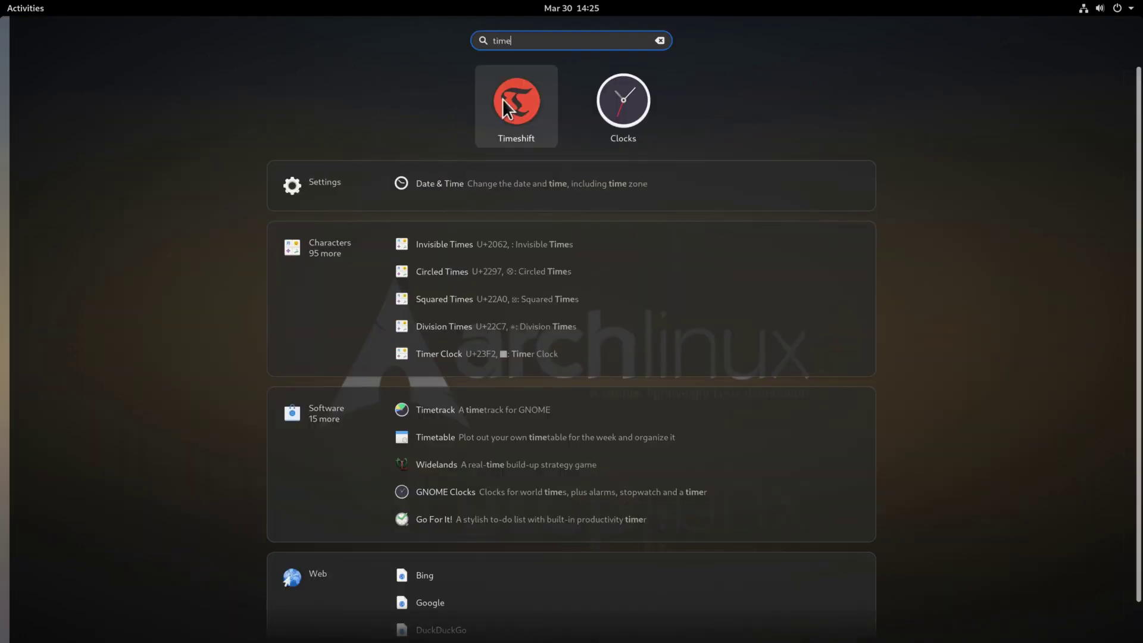
left_click(503, 98)
type("•••••••••••")
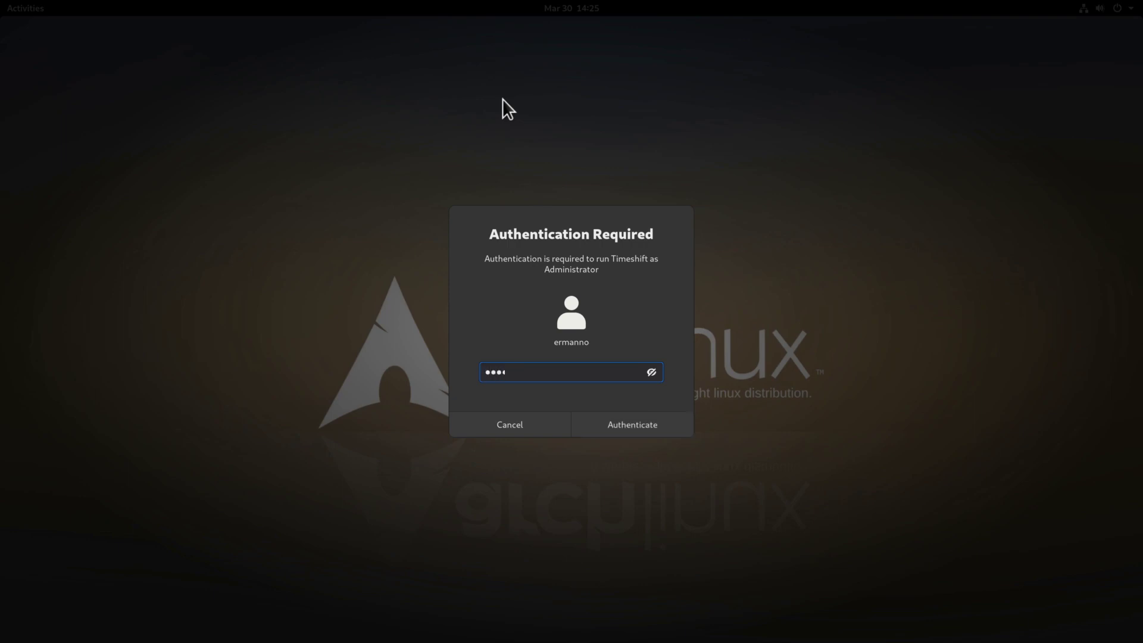
key("Return")
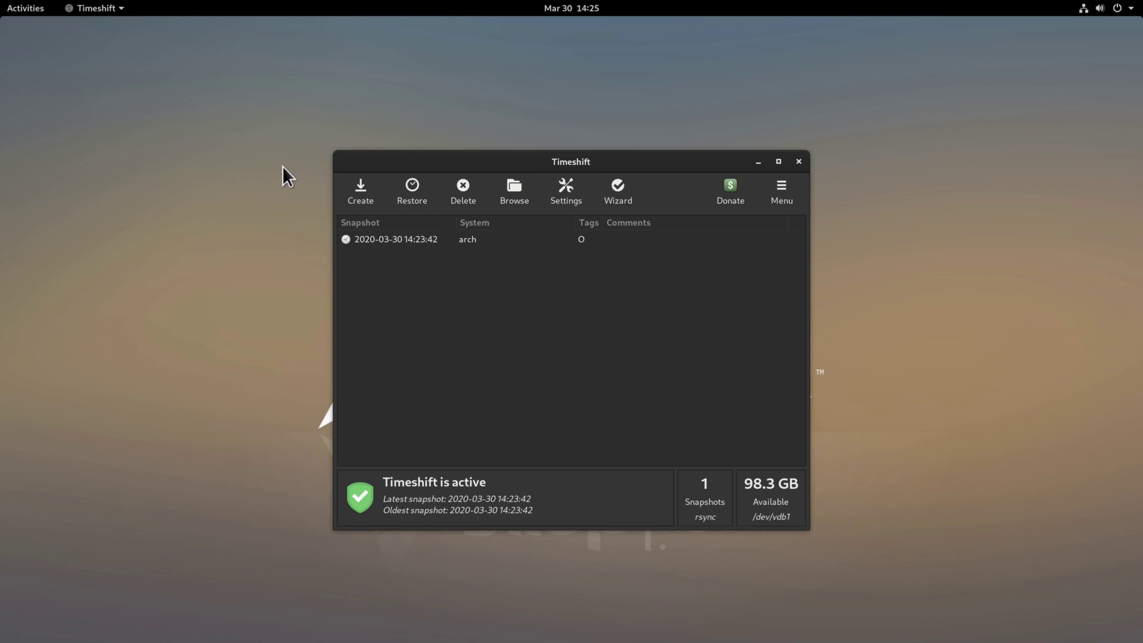
left_click(417, 241)
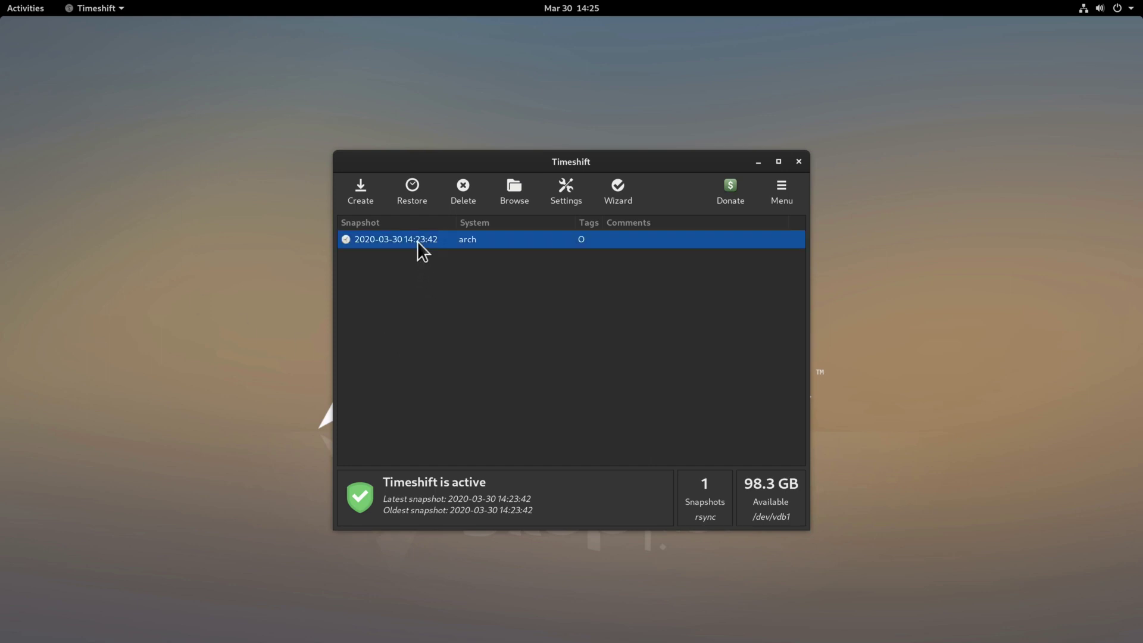
left_click(416, 195)
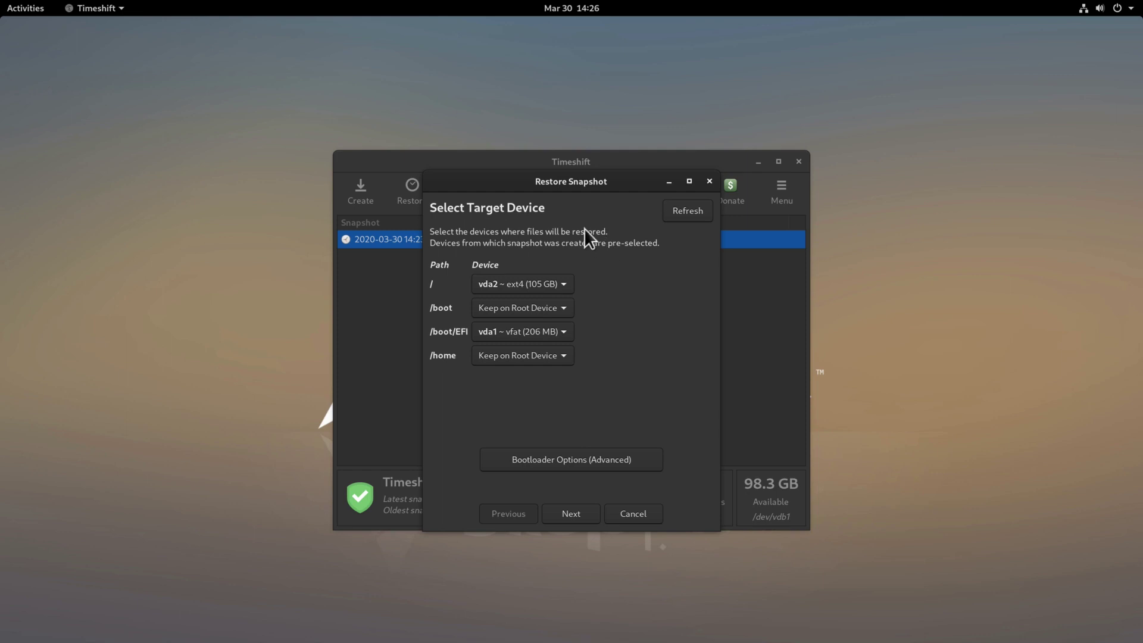
left_click(513, 284)
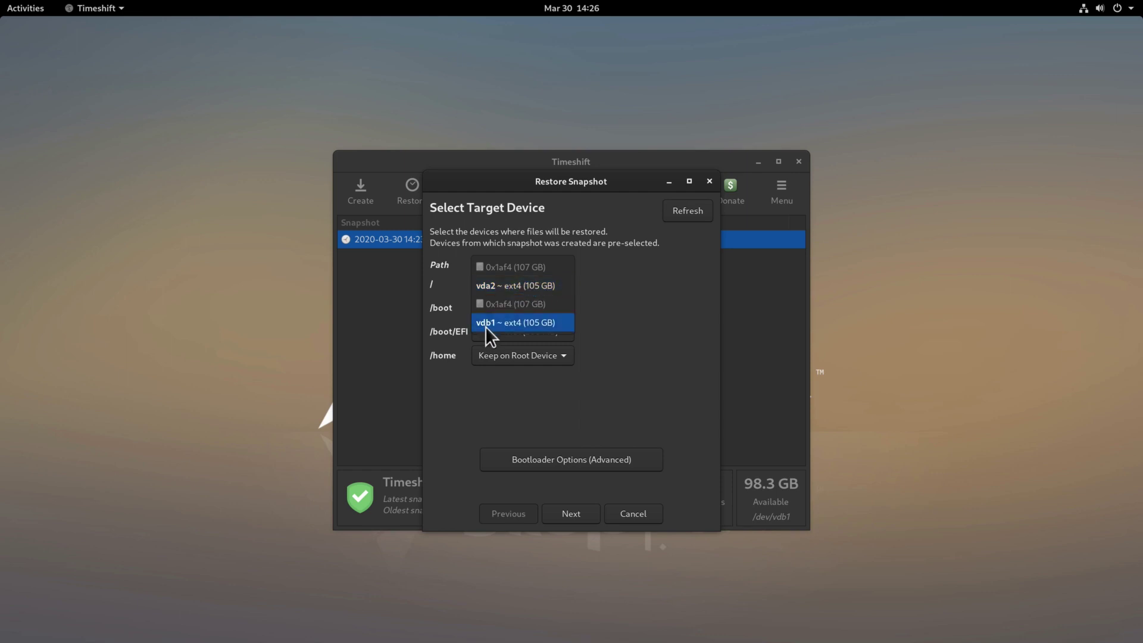
left_click(516, 284)
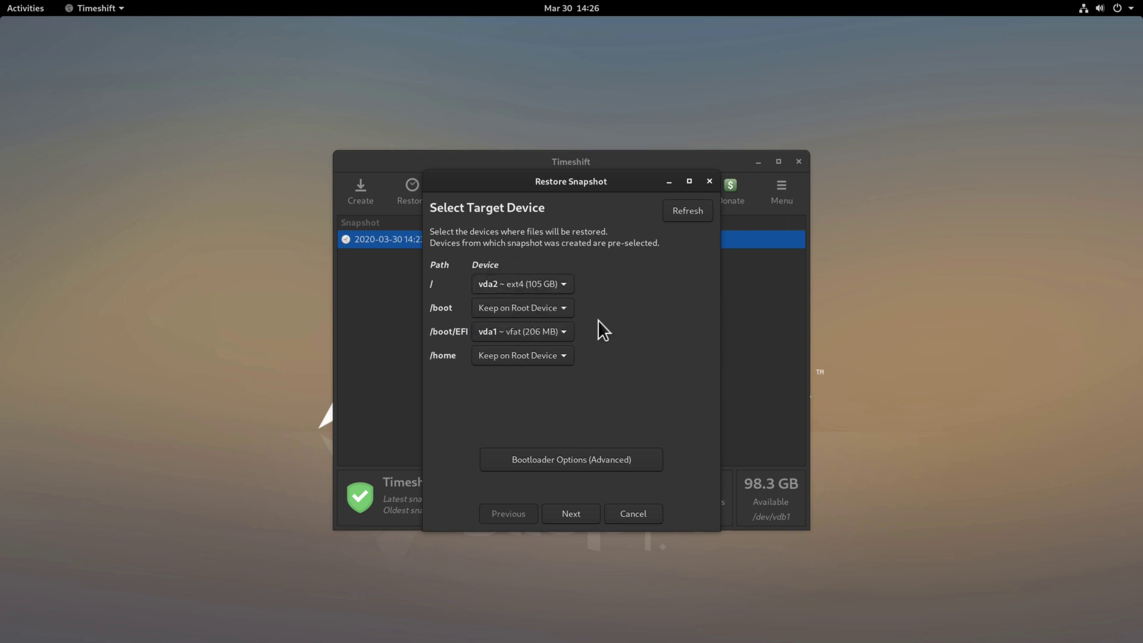
mouse_move(521, 332)
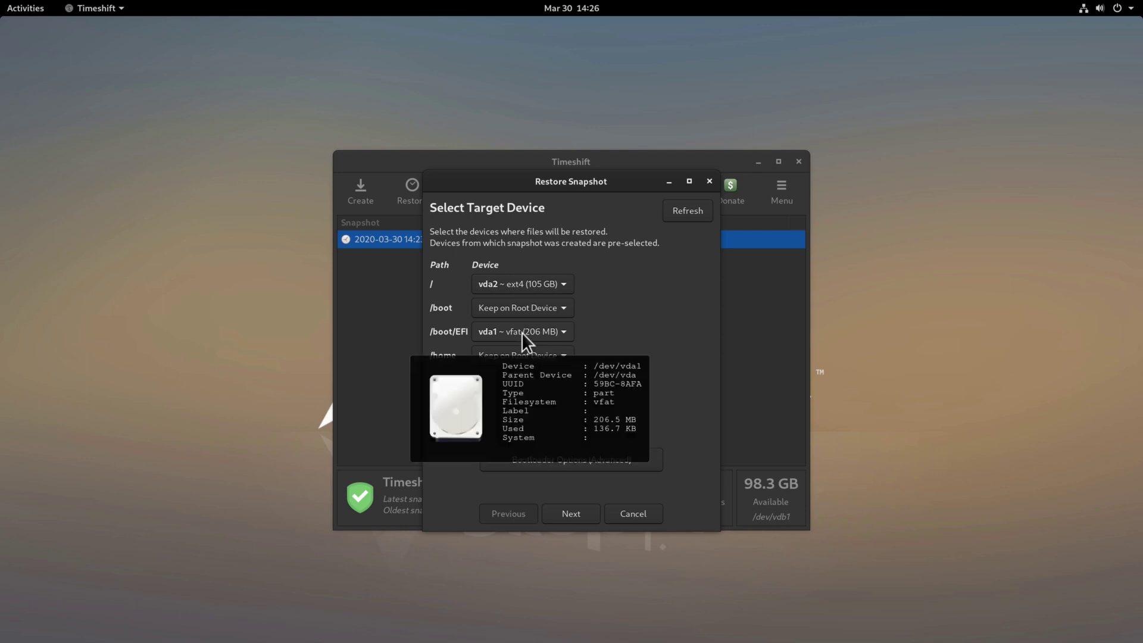
left_click(521, 332)
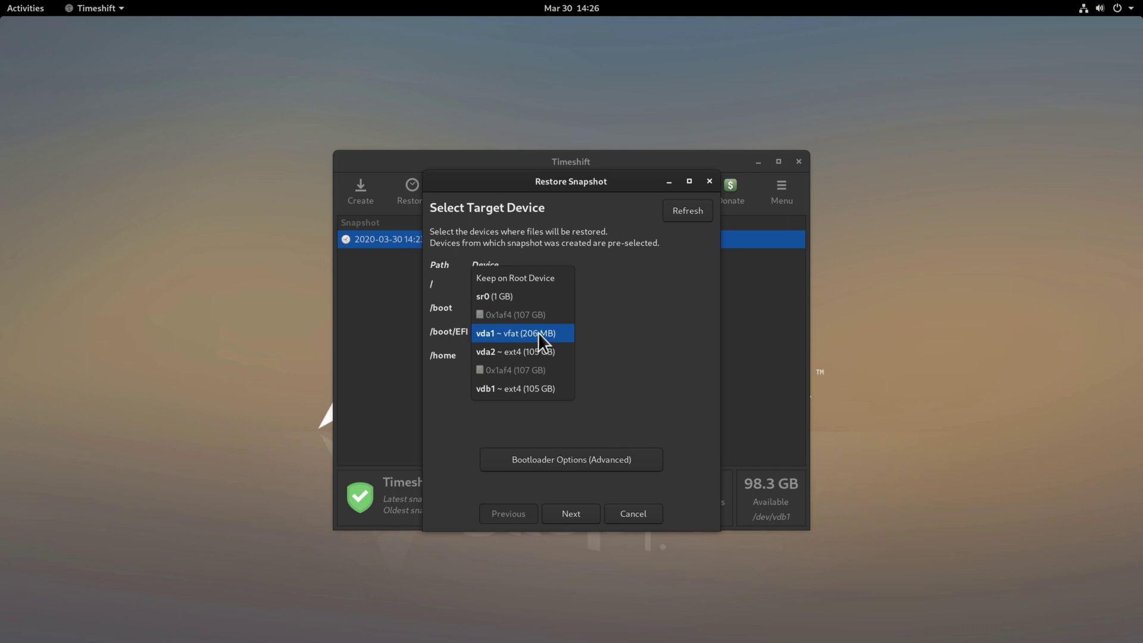
left_click(538, 332)
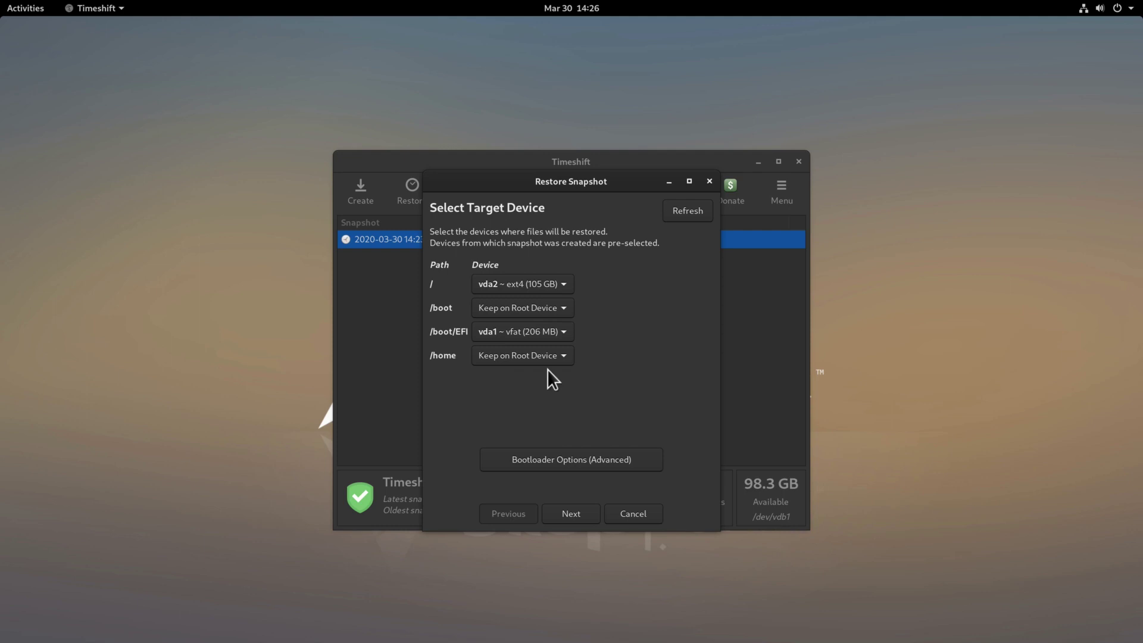
Disable (Re)install GRUB2 and Update GRUB menu in the bootloader options, then continue to Confirm Actions.
left_click(597, 461)
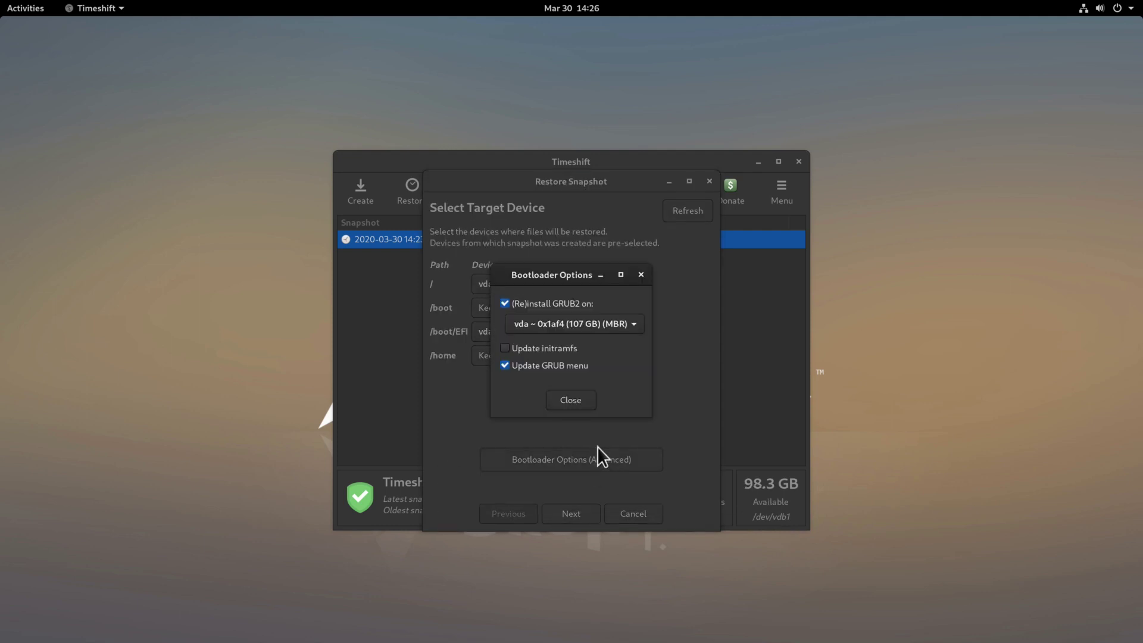
left_click(550, 303)
left_click(537, 365)
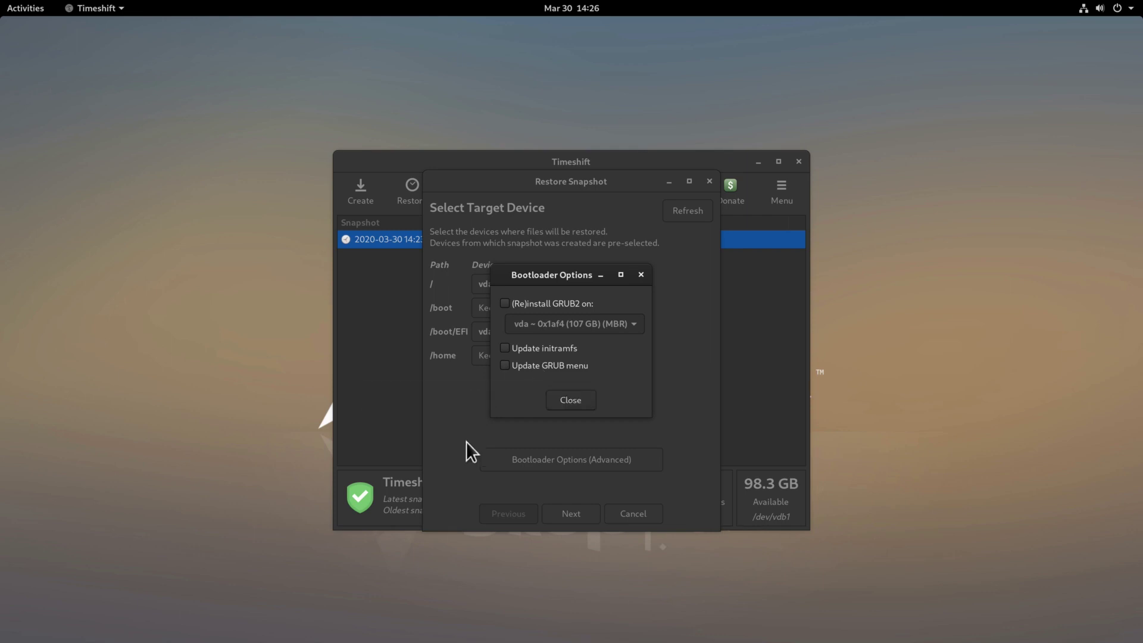
left_click(572, 401)
left_click(583, 511)
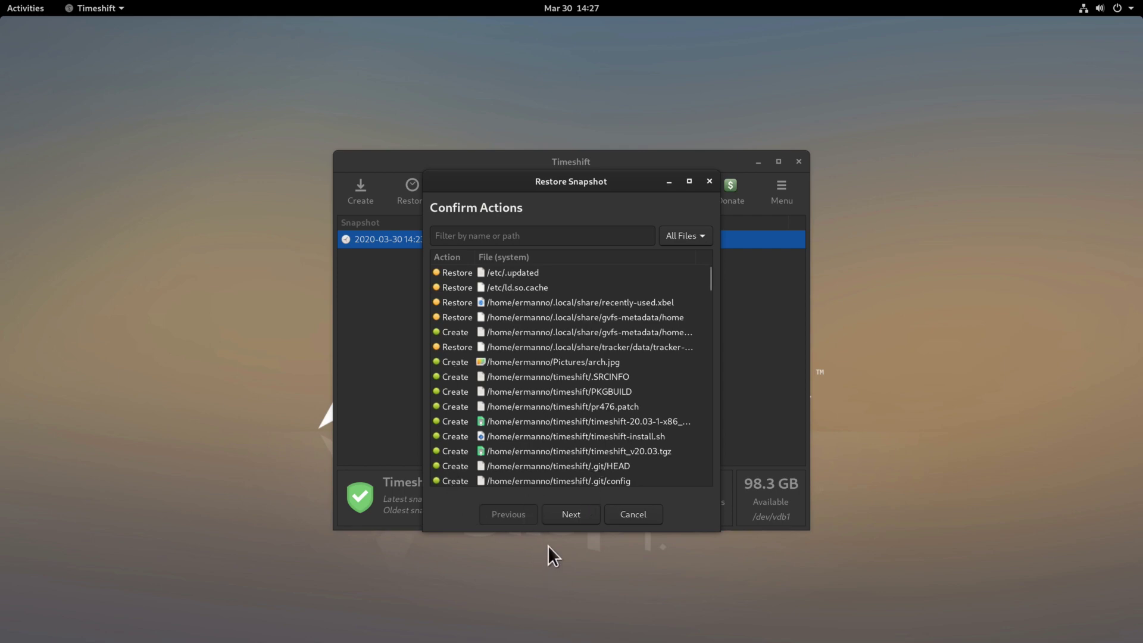
Review the files the restore will recreate and restore, then advance to the warning page.
left_click(565, 513)
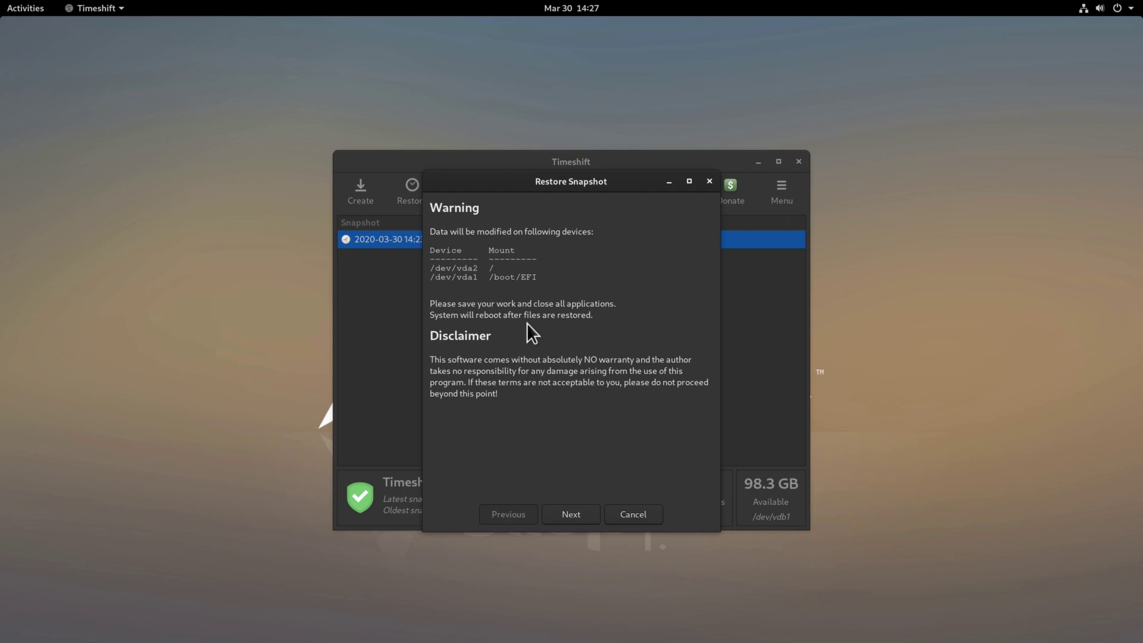
Accept the warning to run the restore and reboot to the GRUB menu.
left_click(581, 515)
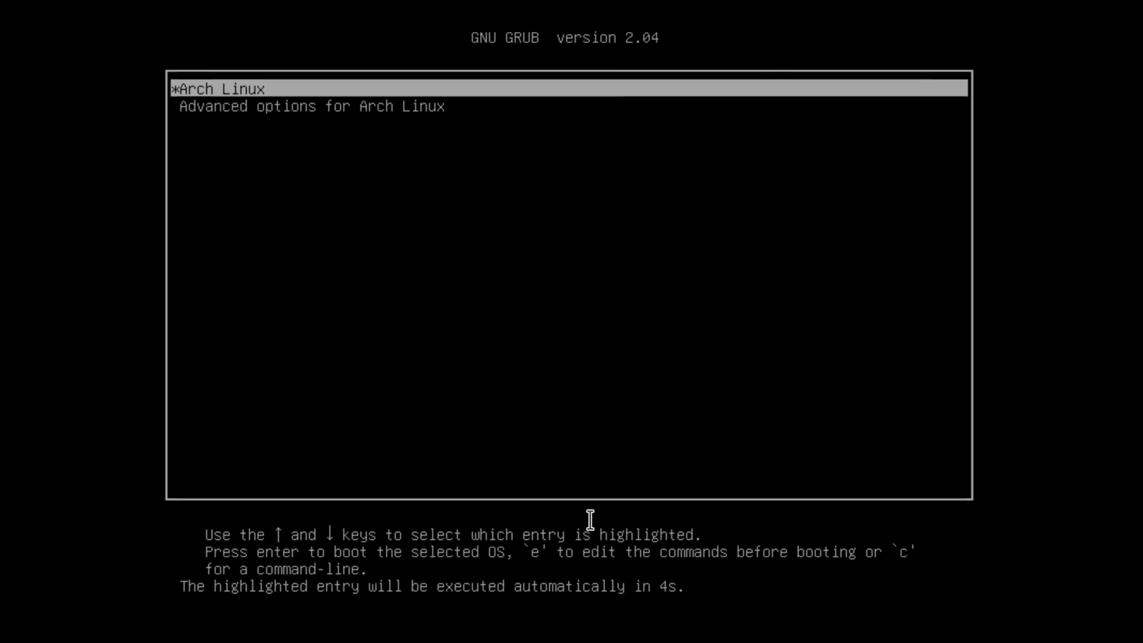
Boot Arch Linux from GRUB and log in as the user with the account password.
key("Return")
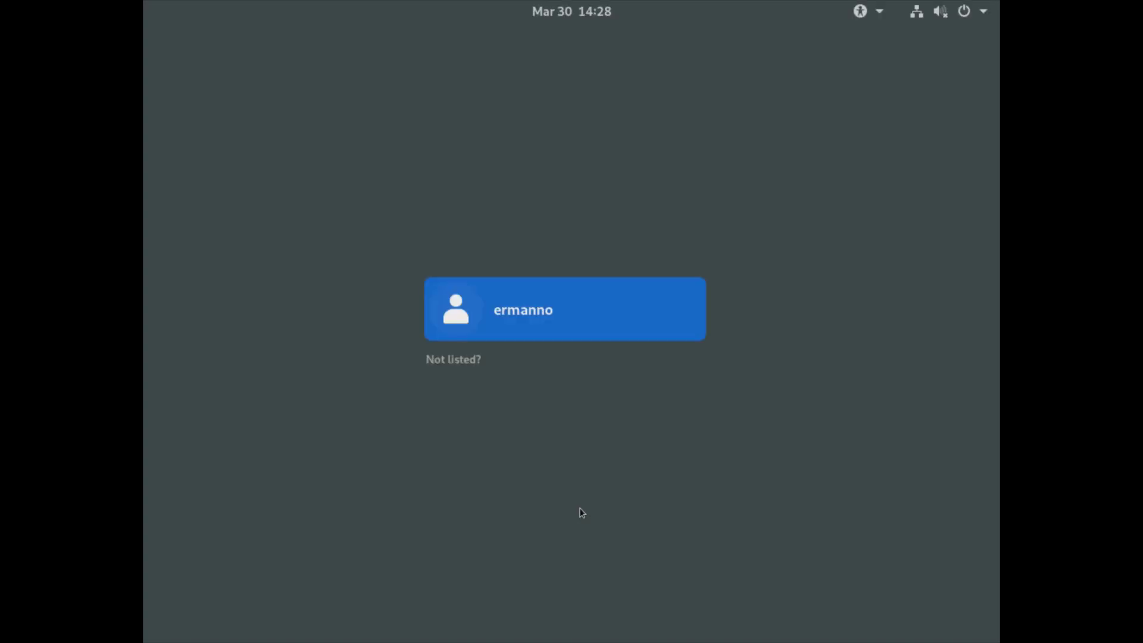
left_click(559, 337)
type("**********")
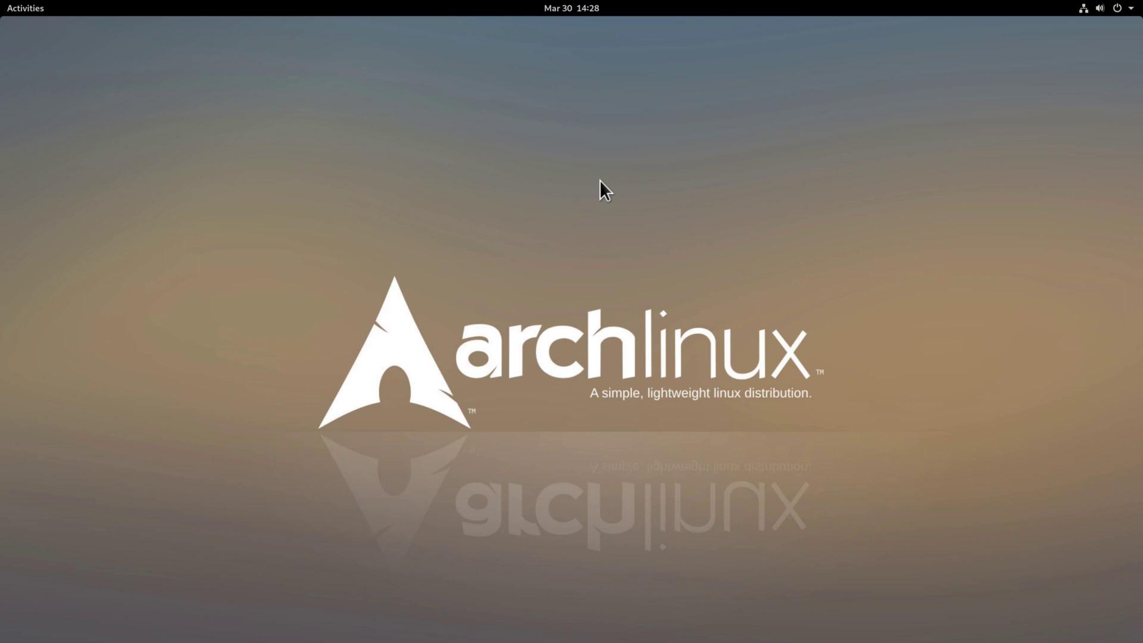
left_click(22, 11)
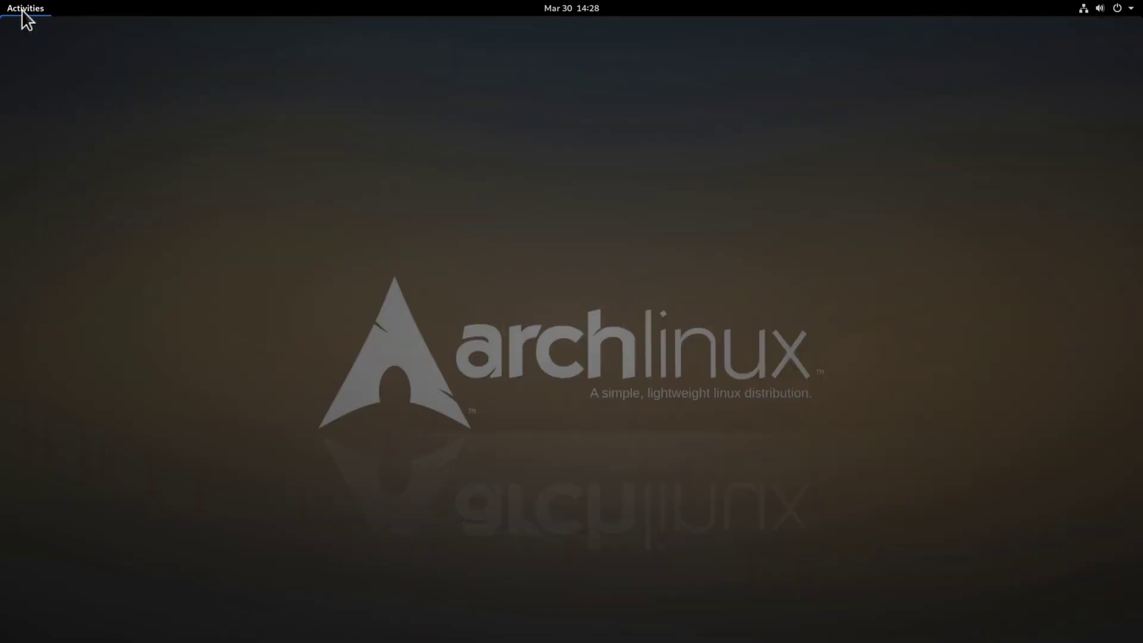
left_click(21, 371)
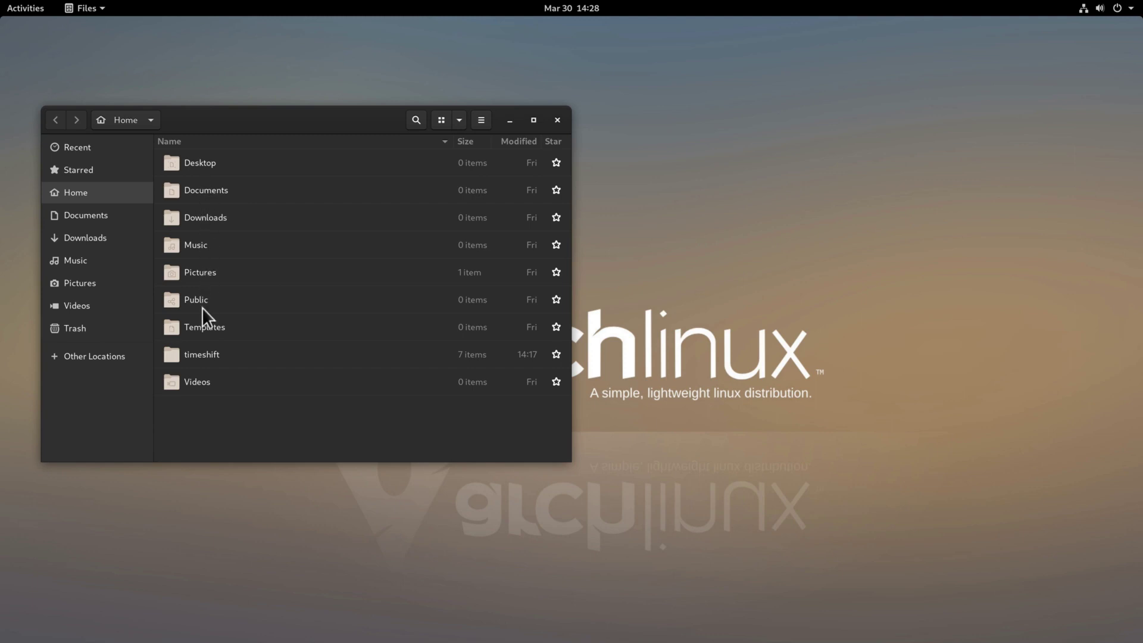
double_click(209, 272)
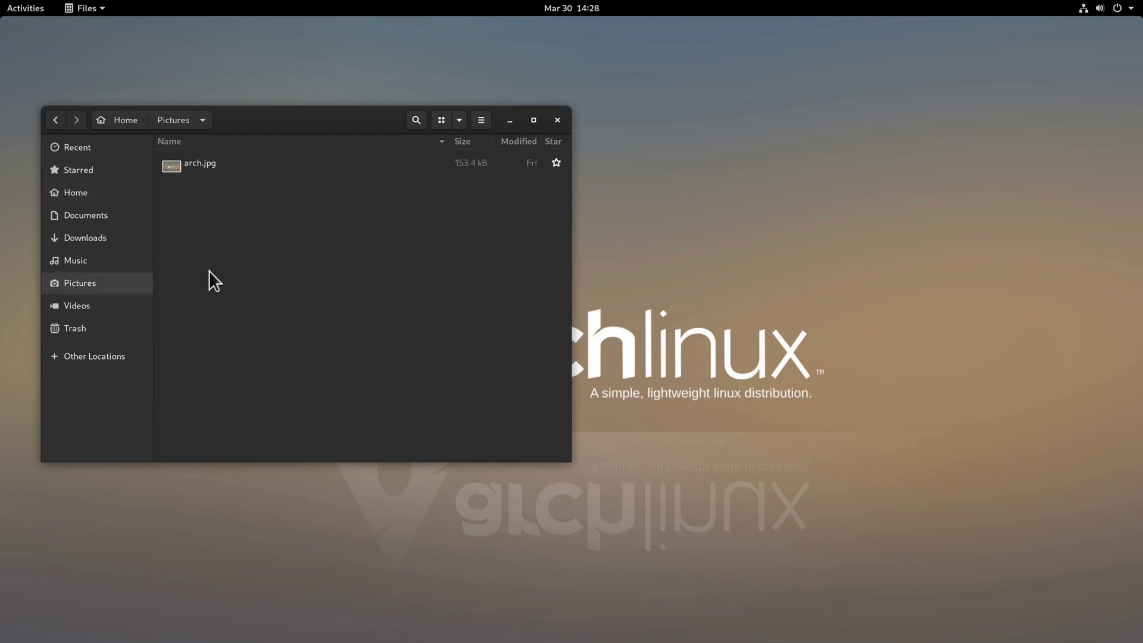
left_click(560, 120)
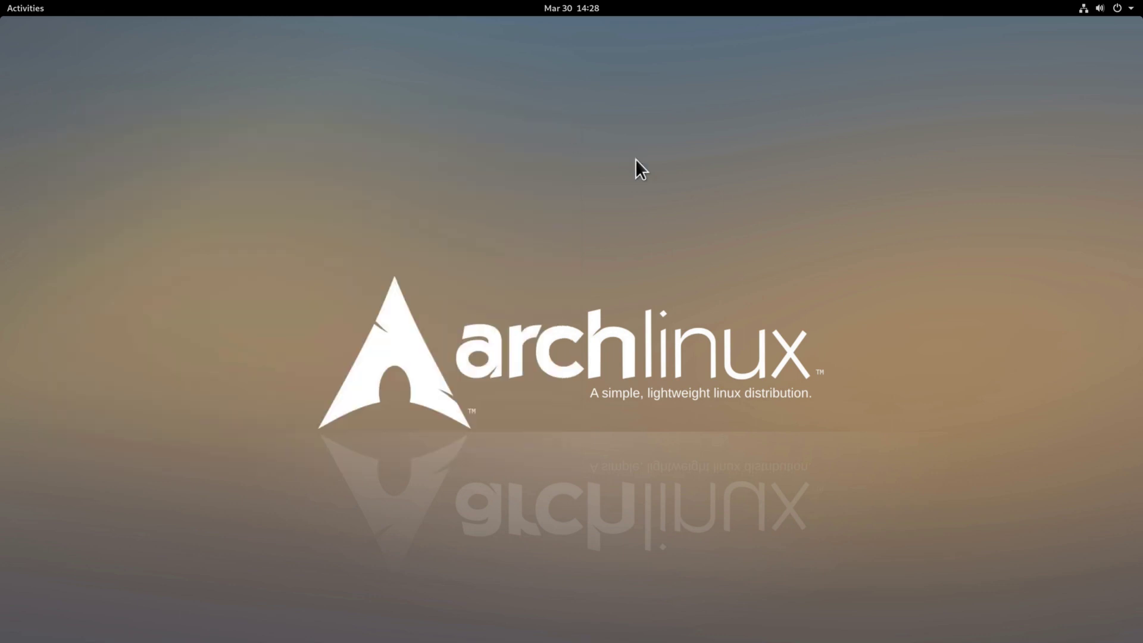